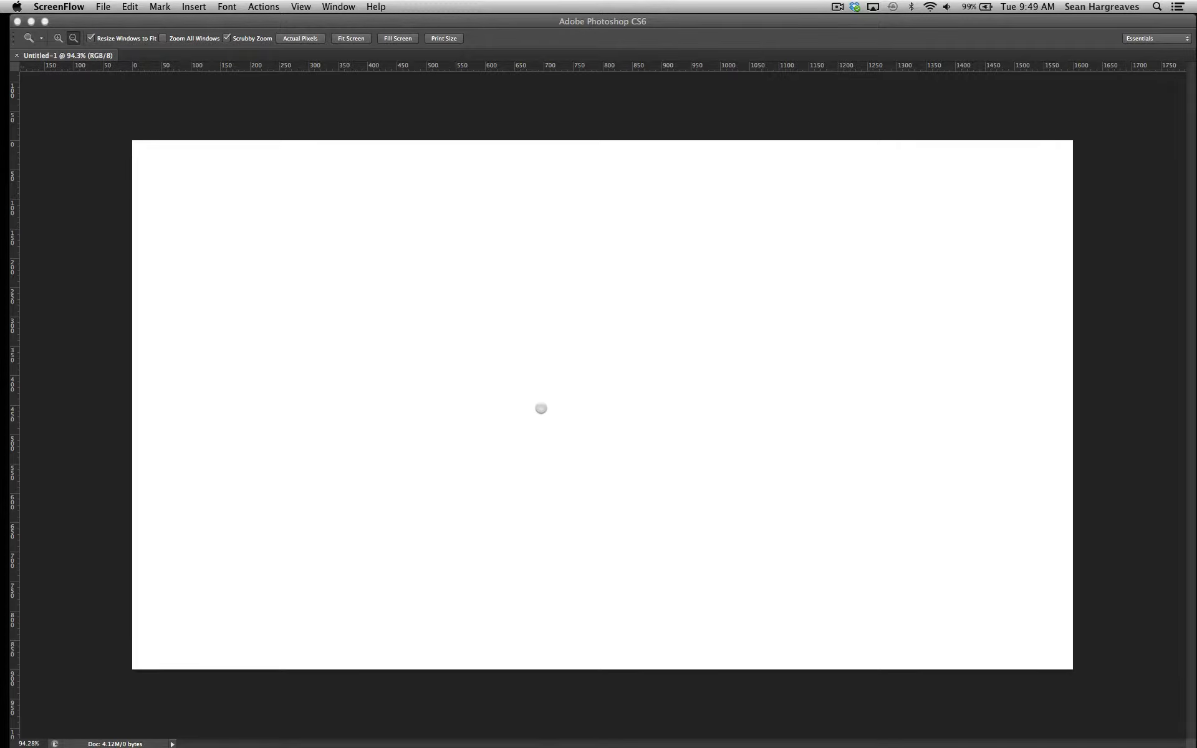
With a black brush, sketch a rough cube and a flat slab extending to its right.
left_click(212, 19)
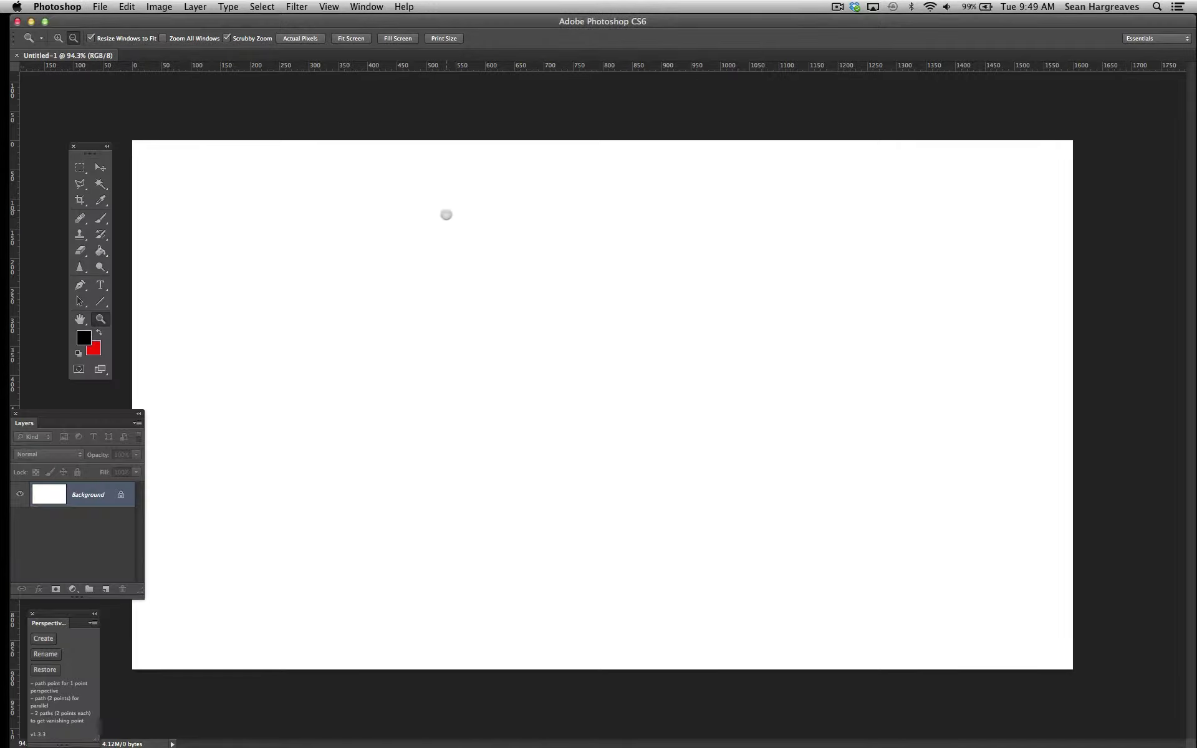
key("b")
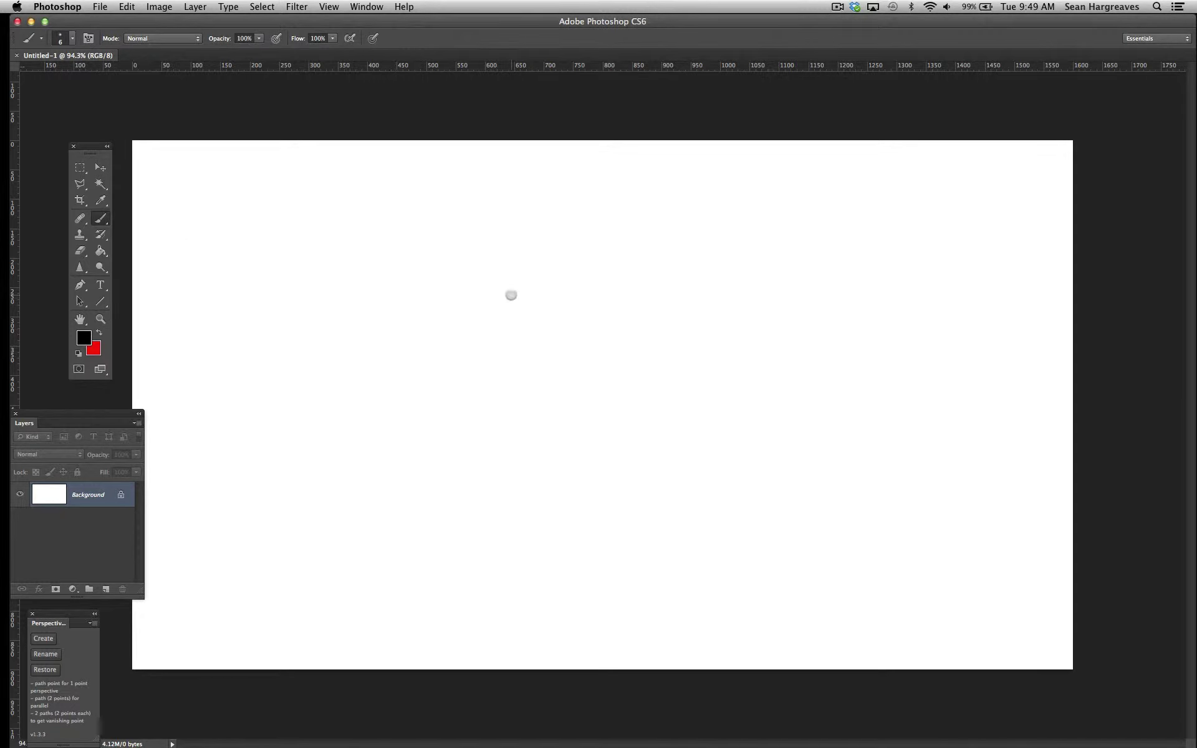
mouse_move(625, 342)
left_mouse_down()
mouse_move(469, 345)
mouse_move(524, 387)
mouse_move(475, 366)
mouse_move(481, 463)
left_mouse_up()
left_click_drag(571, 402, 573, 473)
mouse_move(631, 332)
left_mouse_down()
mouse_move(626, 436)
mouse_move(586, 477)
mouse_move(465, 447)
left_mouse_up()
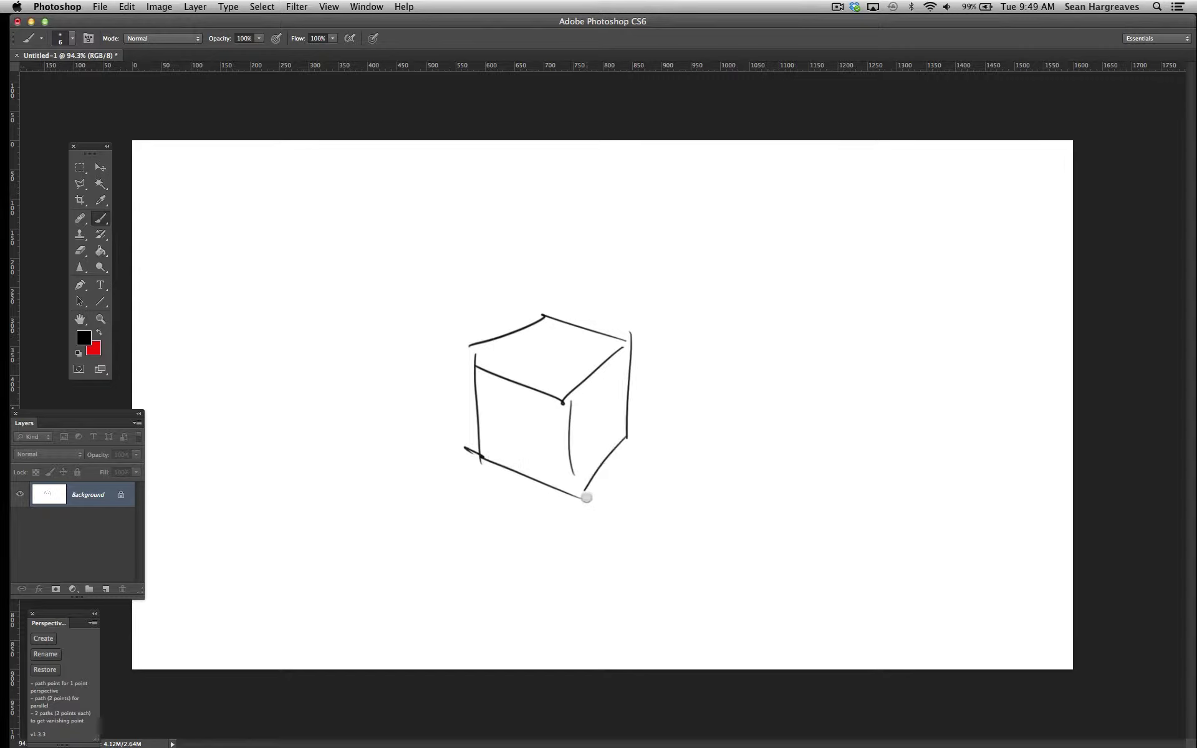
mouse_move(582, 497)
left_mouse_down()
mouse_move(748, 427)
mouse_move(748, 402)
mouse_move(687, 380)
mouse_move(621, 392)
left_mouse_up()
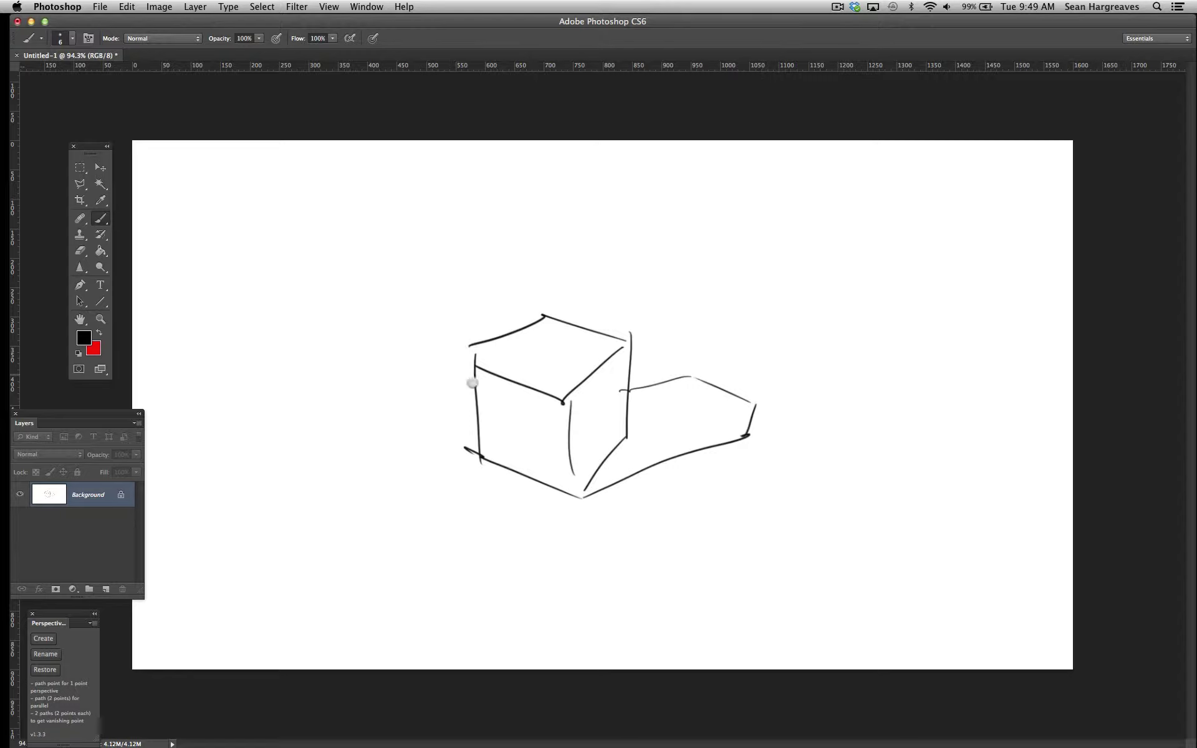
Reinforce the cube's top, side and back edges and add faint construction lines.
left_click_drag(462, 366, 564, 399)
mouse_move(539, 321)
left_mouse_down()
mouse_move(475, 354)
mouse_move(533, 320)
mouse_move(625, 337)
left_mouse_up()
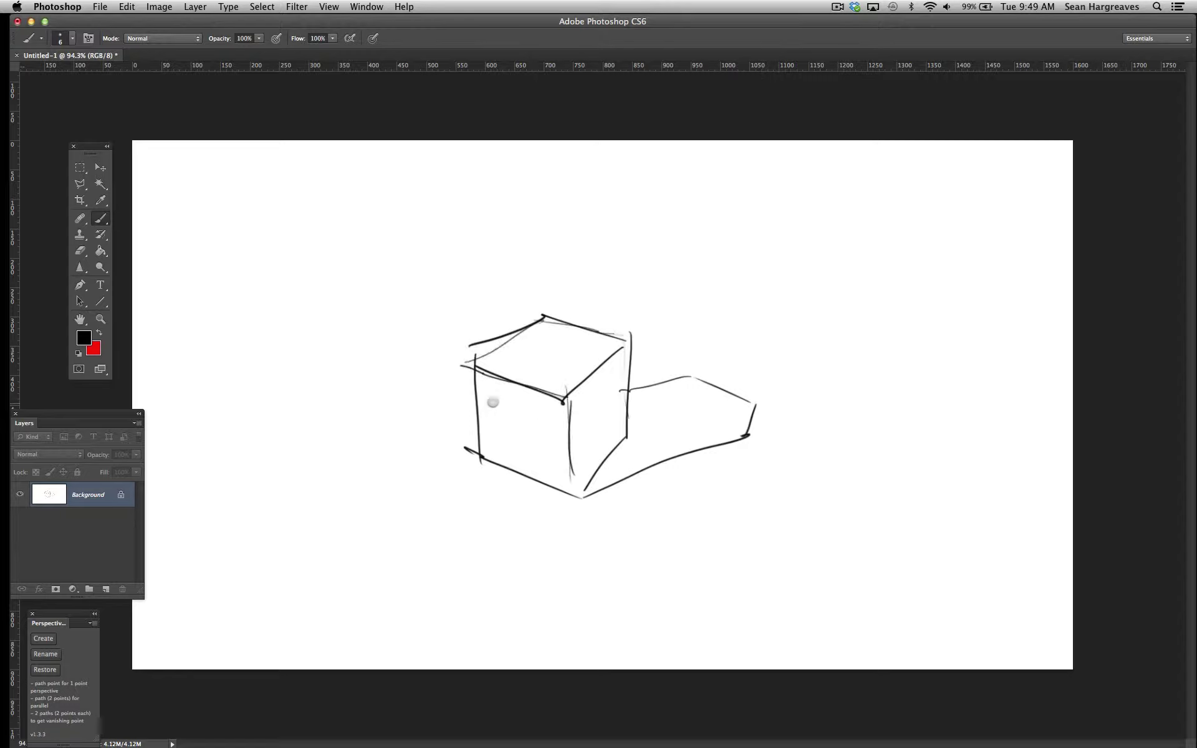
mouse_move(483, 381)
left_mouse_down()
mouse_move(540, 472)
mouse_move(581, 501)
left_mouse_up()
left_click_drag(625, 437, 594, 487)
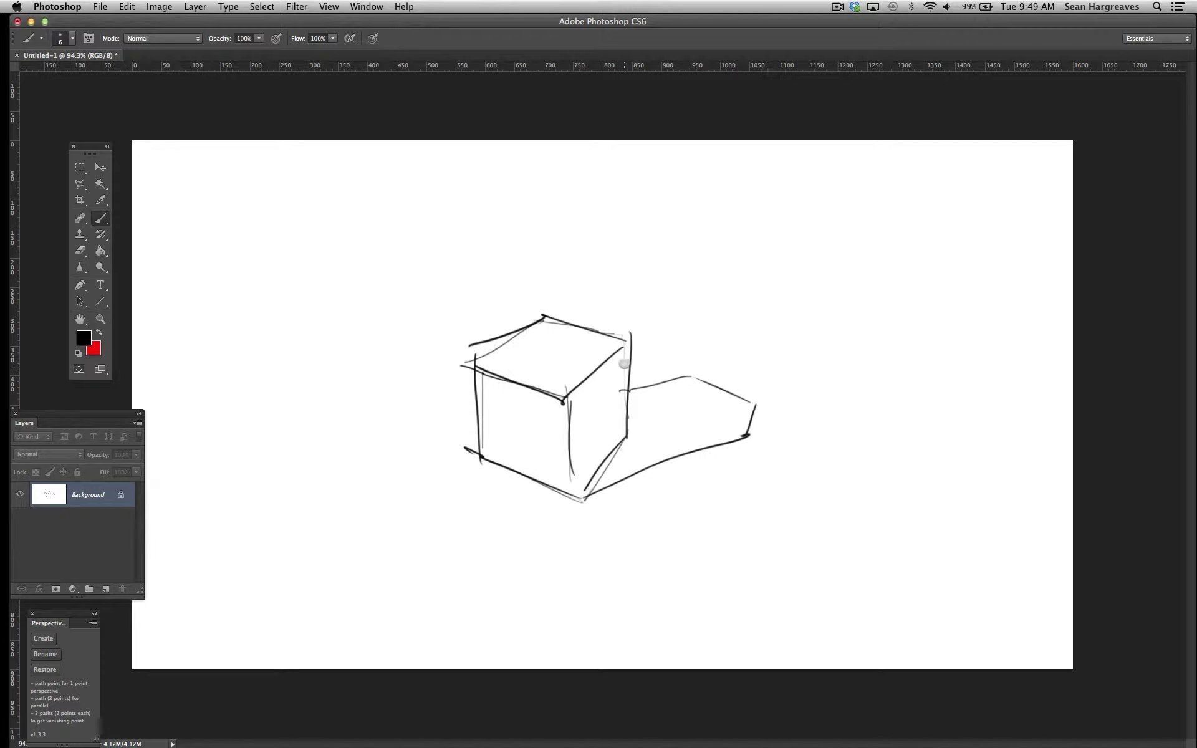
left_click_drag(630, 446, 631, 337)
Fill the Background with white to erase the sketch, then add an empty Layer 1.
left_click(127, 6)
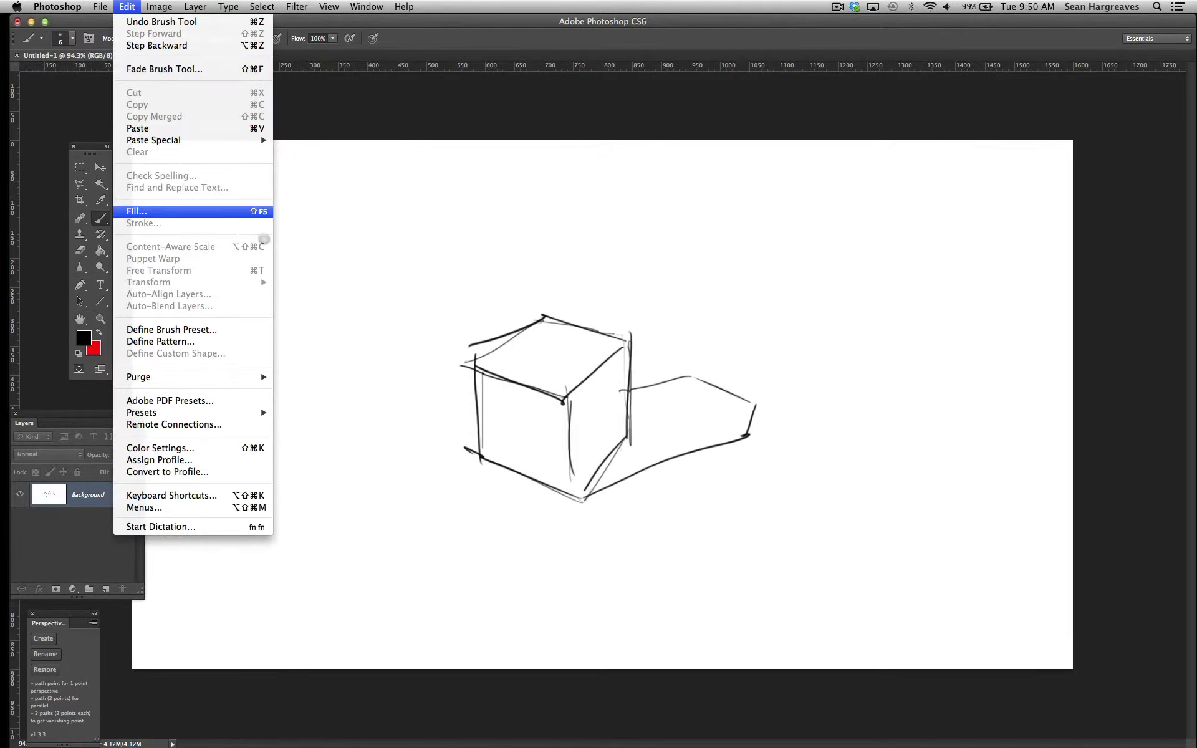
left_click(170, 212)
key("Return")
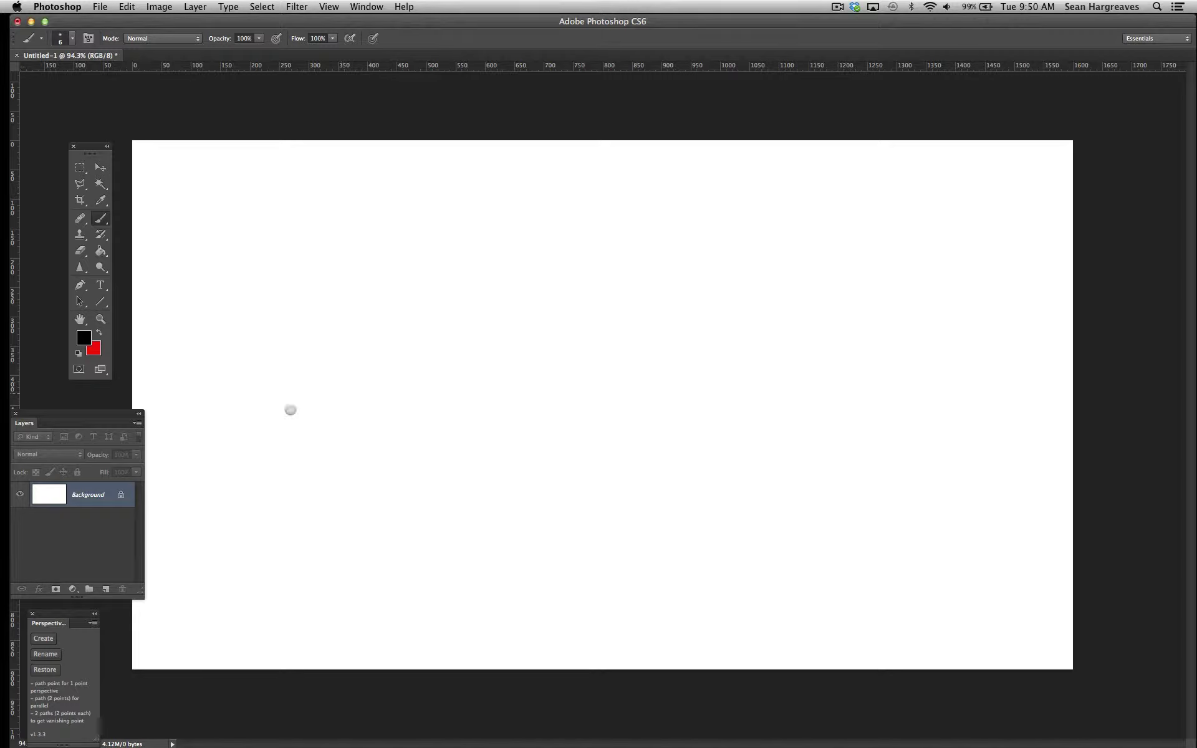
left_click(107, 589)
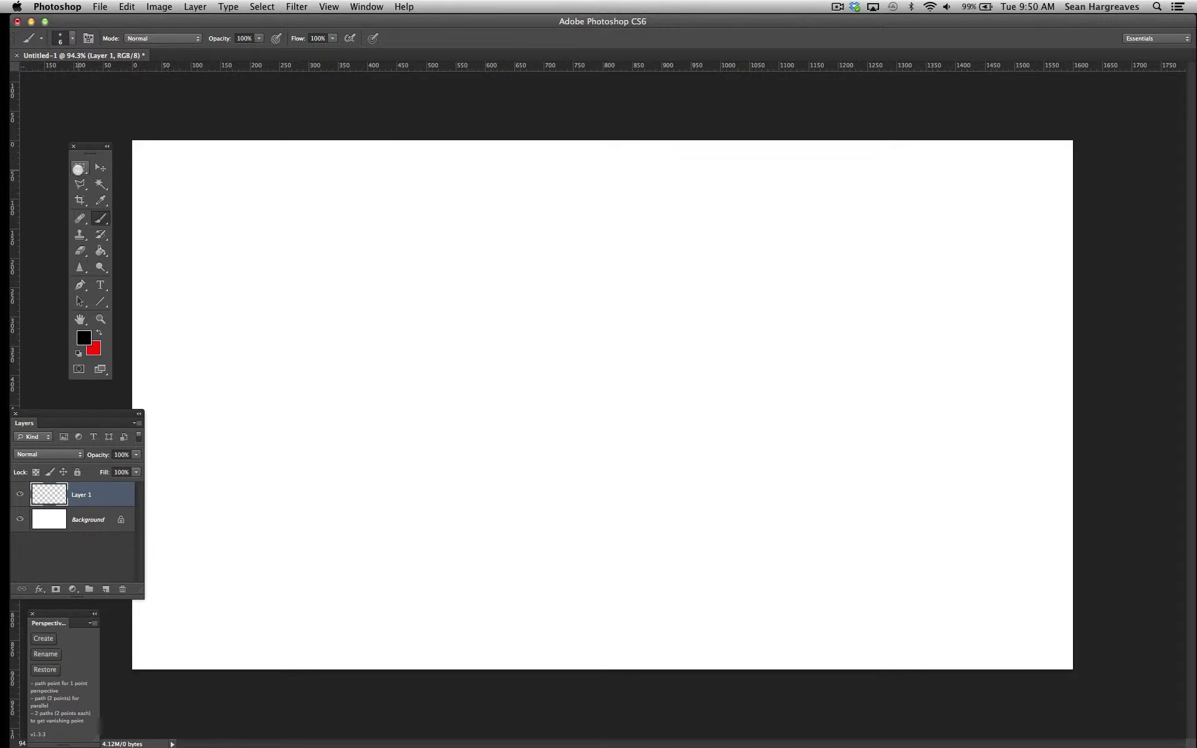
Outline a roughly 525 × 525 px square selection with a 4 px black stroke, then deselect.
left_click(80, 168)
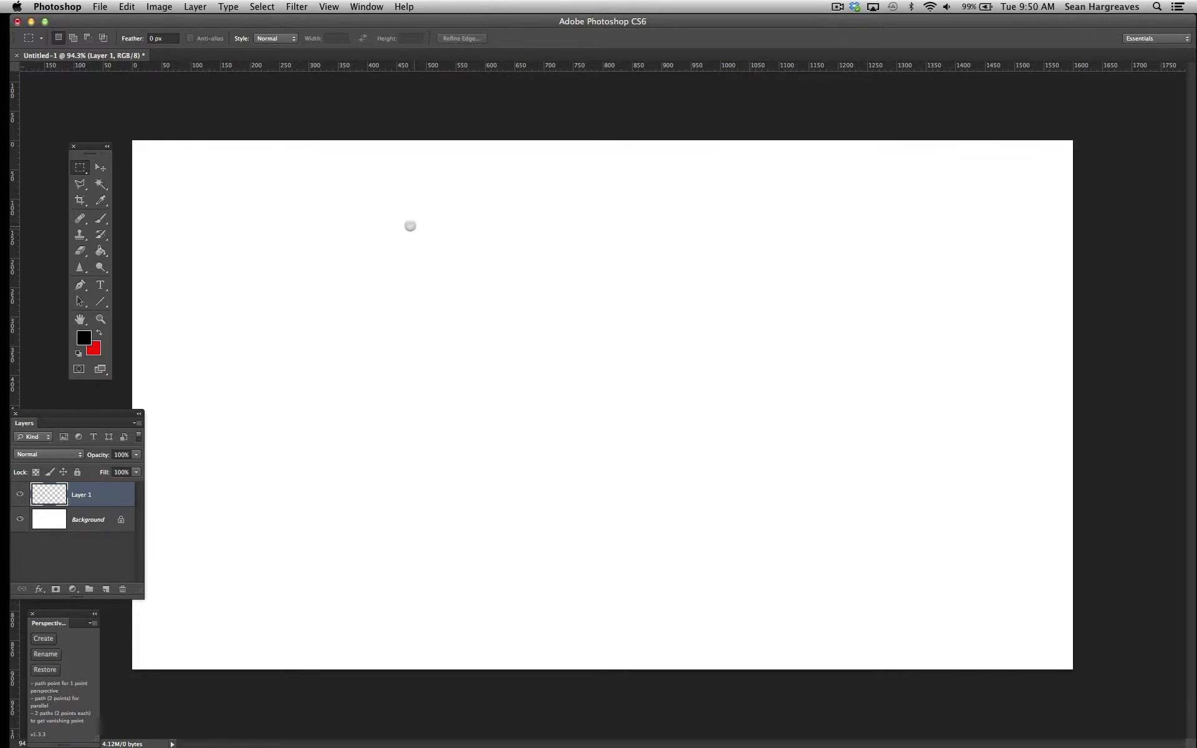
left_click_drag(420, 236, 860, 553)
left_click_drag(566, 383, 560, 374)
left_click(127, 7)
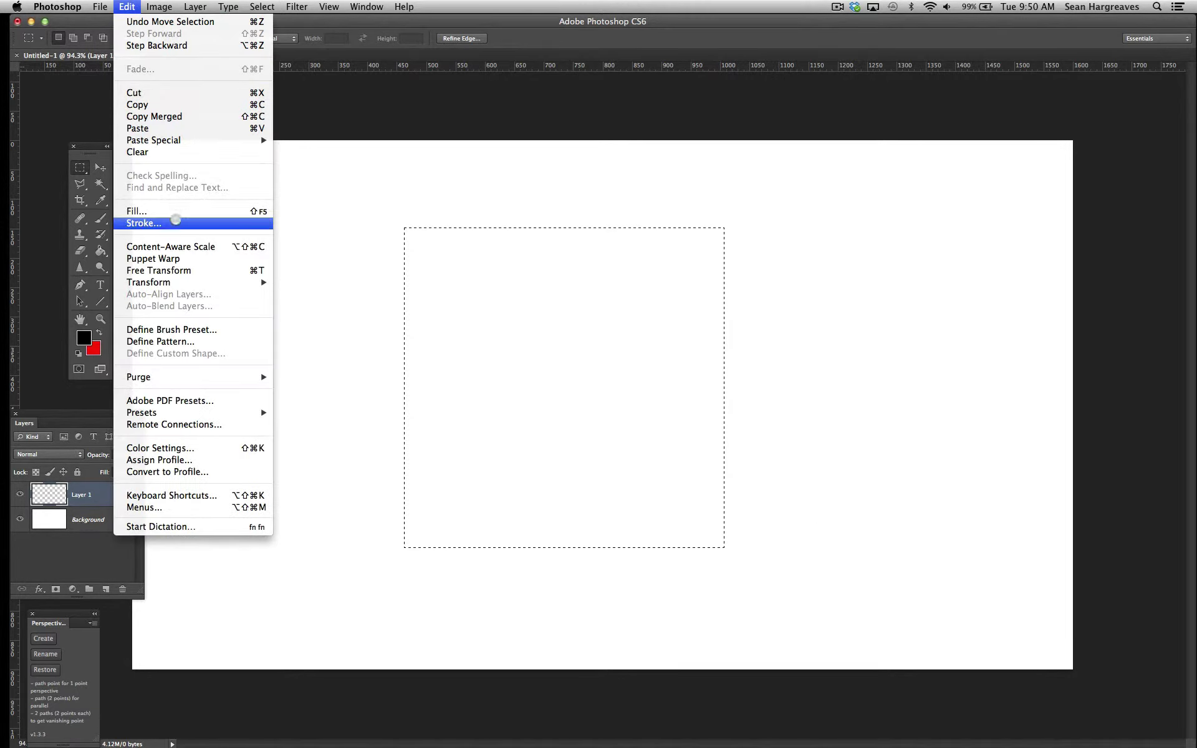
left_click(150, 223)
key("Return")
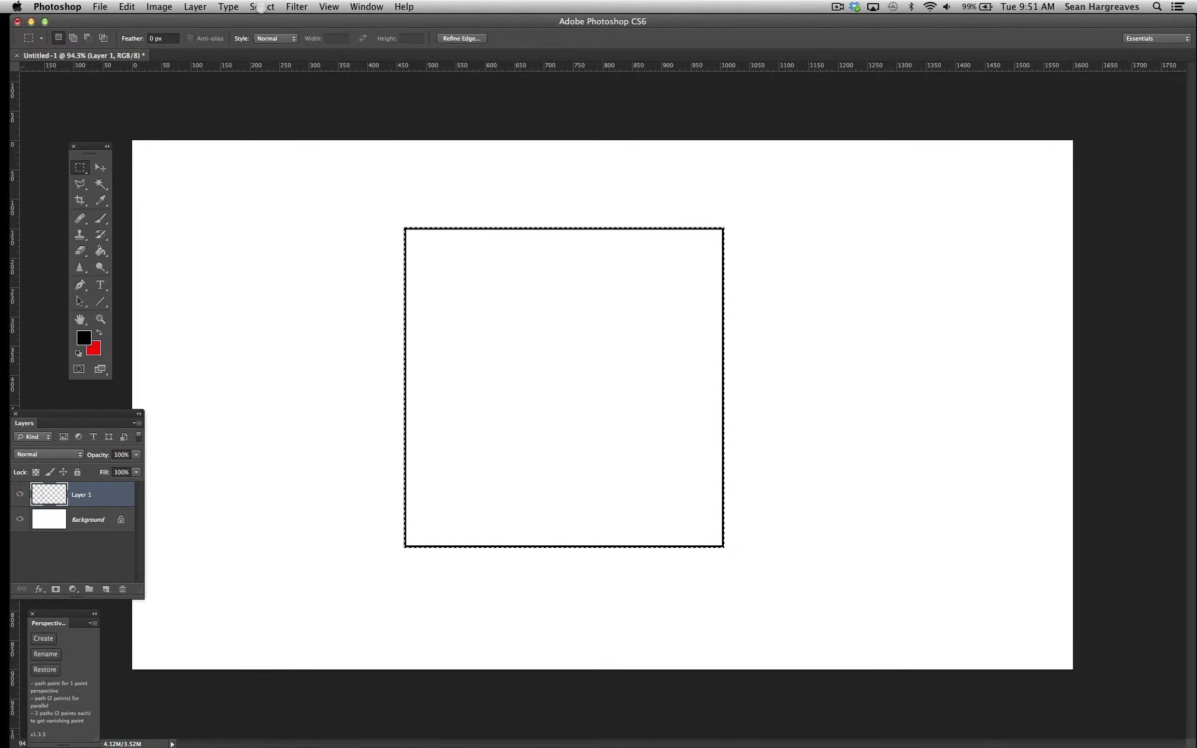
left_click(262, 6)
left_click(266, 35)
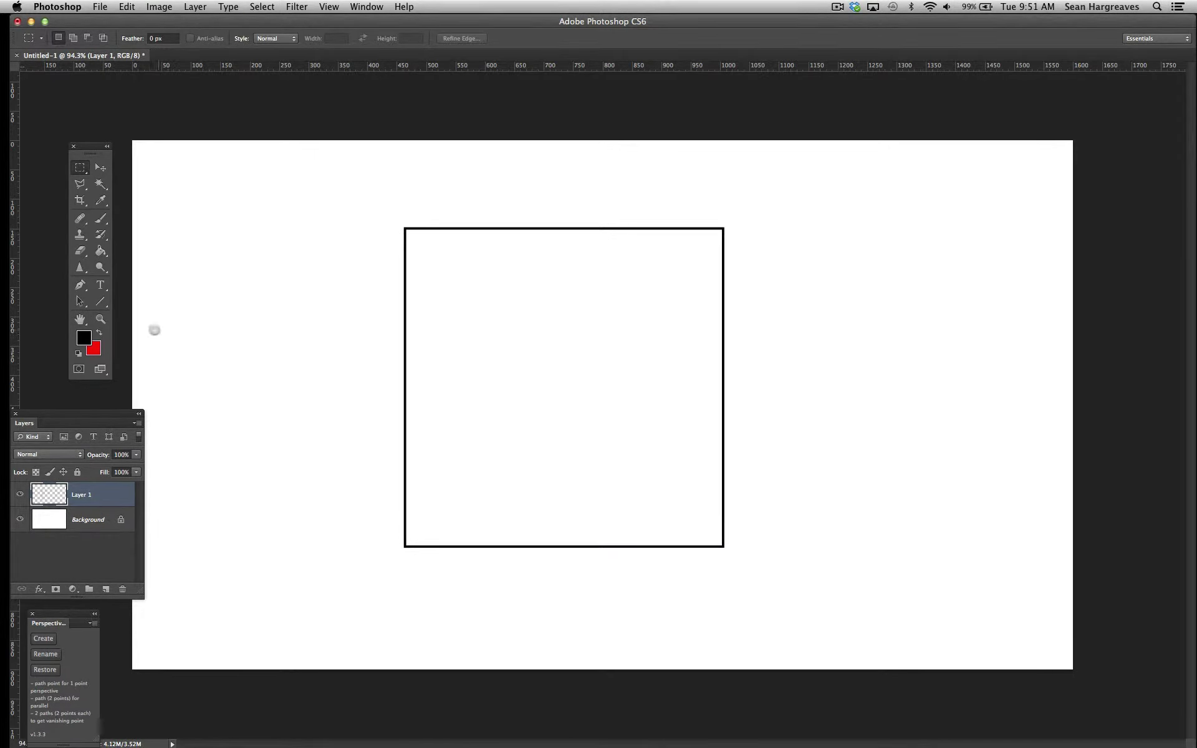
Nudge the square slightly right and down, and make red the brush colour.
left_click(101, 167)
left_click_drag(497, 355, 515, 360)
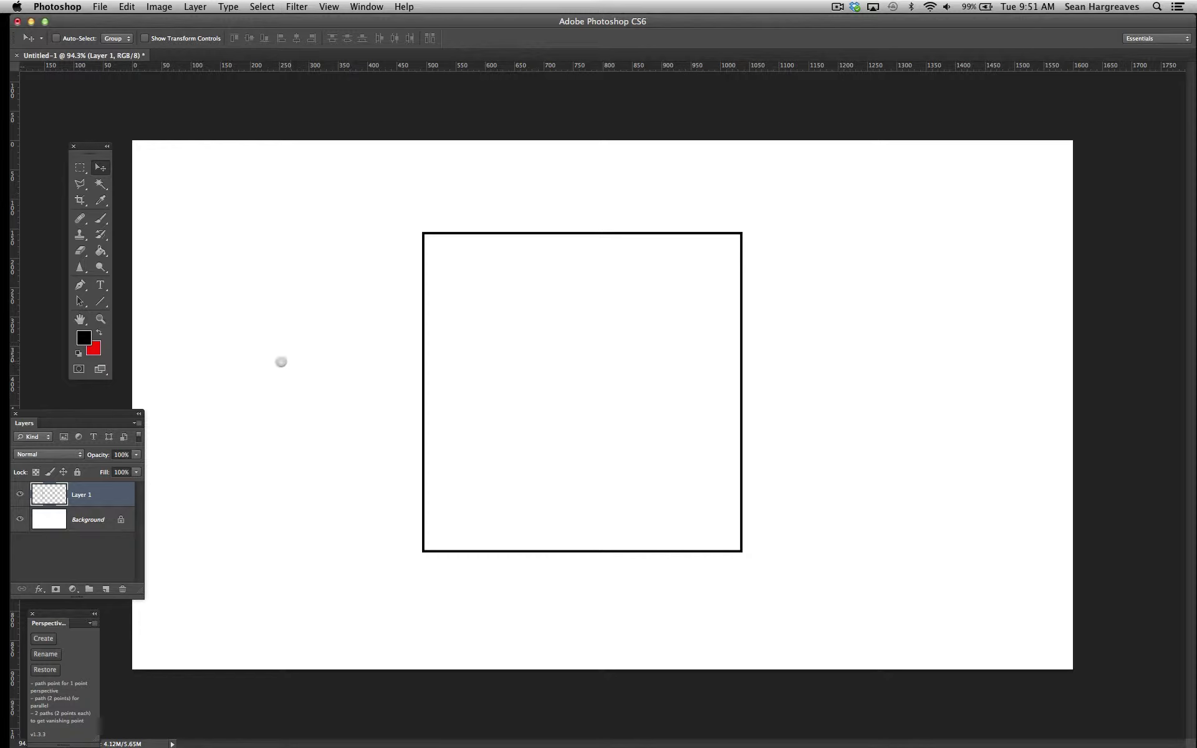
left_click(99, 332)
left_click(99, 217)
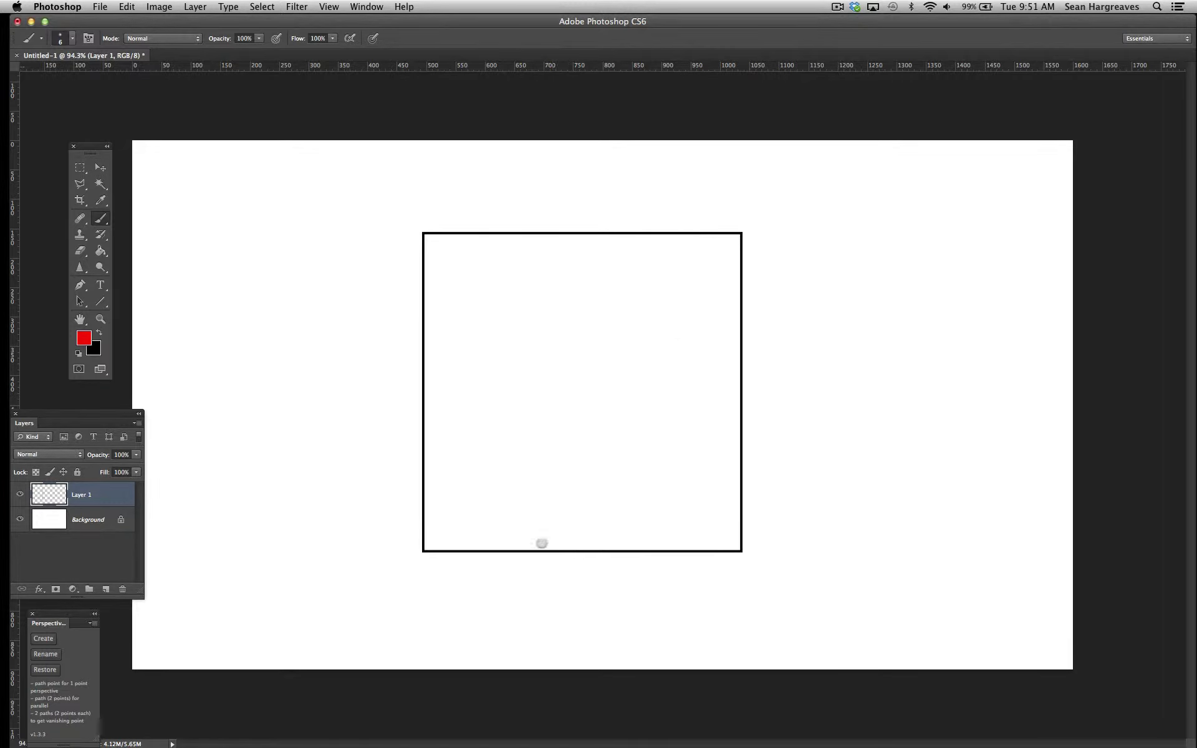
On new Layer 2, mark red ticks labelled 5', 10', 15' up the left side and 10' at the base.
left_click(106, 588)
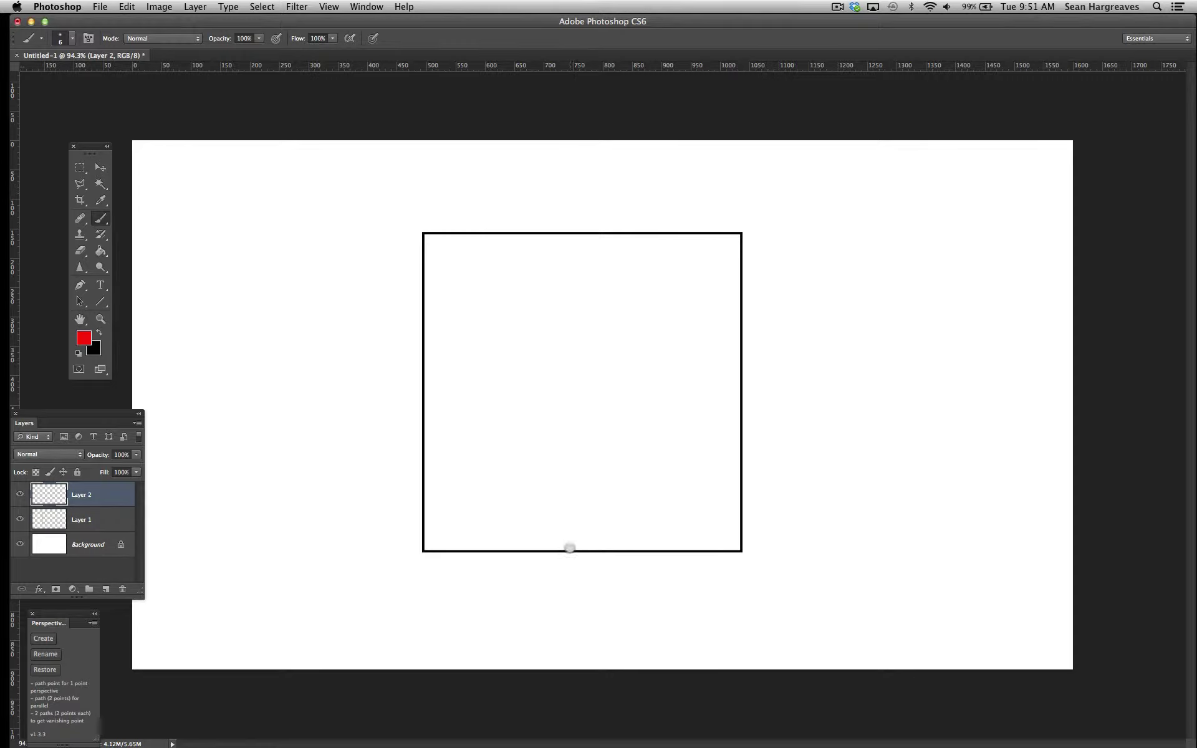
left_click(573, 552)
left_click_drag(418, 391, 442, 402)
left_click_drag(455, 389, 465, 383)
left_click_drag(567, 527, 582, 527)
left_click_drag(594, 517, 593, 527)
mouse_move(441, 461)
left_mouse_down()
mouse_move(439, 474)
mouse_move(460, 461)
left_mouse_up()
mouse_move(419, 310)
left_mouse_down()
mouse_move(447, 320)
mouse_move(465, 305)
left_mouse_up()
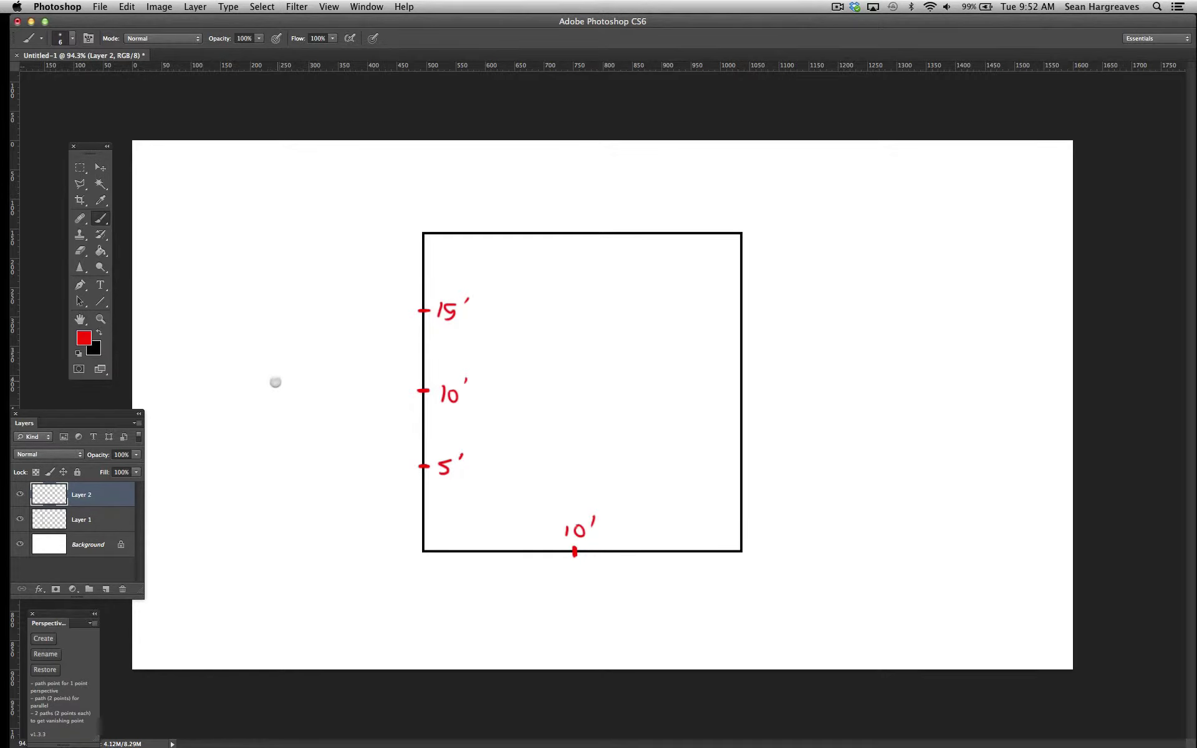
Add 20 dimension lines with end marks left of and below the square, plus a bottom quarter tick.
left_click_drag(273, 384, 306, 384)
mouse_move(295, 239)
left_mouse_down()
mouse_move(297, 529)
mouse_move(298, 548)
mouse_move(310, 550)
mouse_move(280, 232)
mouse_move(304, 251)
left_mouse_up()
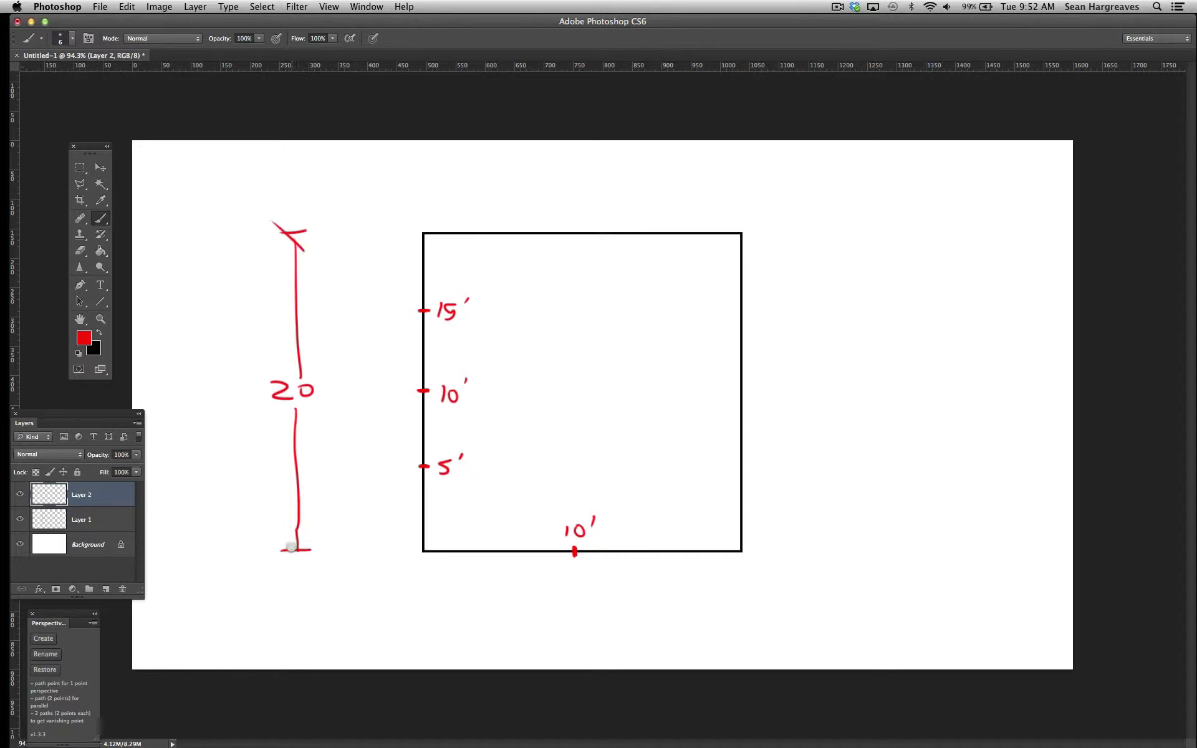
left_click_drag(284, 540, 315, 568)
left_click_drag(423, 620, 424, 649)
mouse_move(542, 623)
left_mouse_down()
mouse_move(551, 639)
mouse_move(575, 640)
left_mouse_up()
left_click_drag(586, 626, 587, 628)
mouse_move(735, 617)
left_mouse_down()
mouse_move(738, 650)
mouse_move(614, 643)
left_mouse_up()
left_click_drag(527, 629, 438, 642)
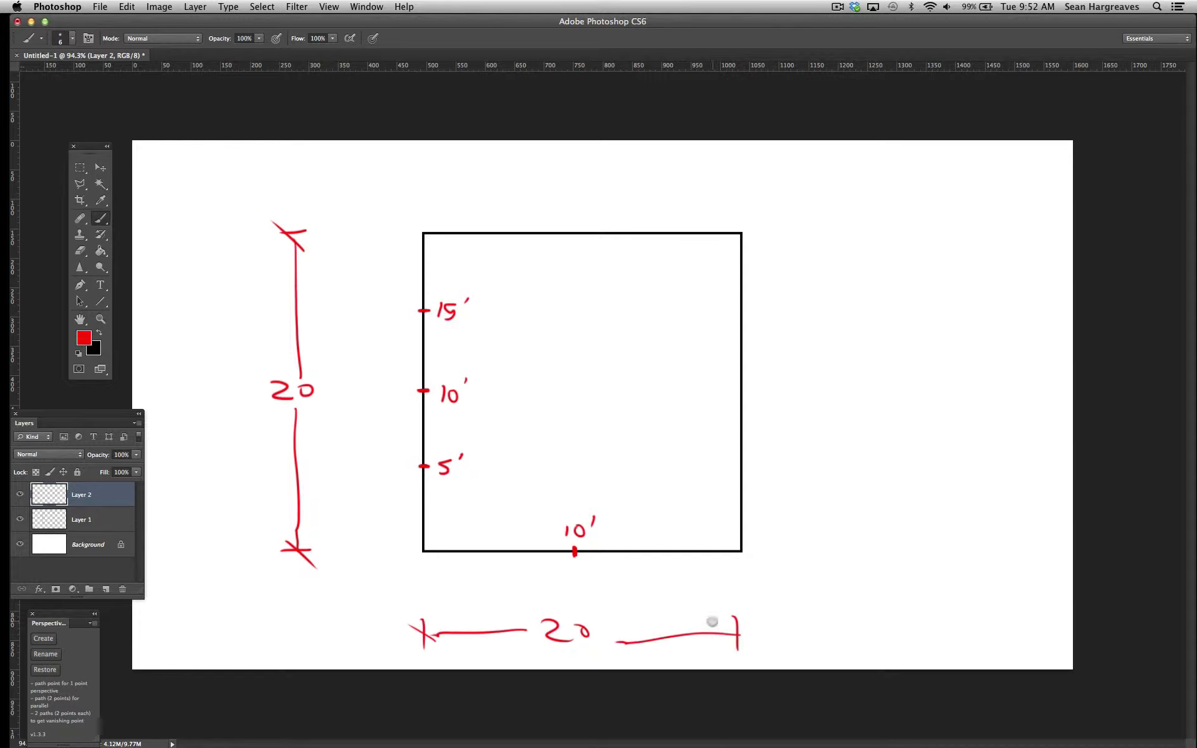
left_click_drag(718, 635, 732, 643)
left_click(491, 551)
Tick the other bottom quarter point, place a guide labelled 6' horizon, and draw the figure's head on it.
left_click(664, 551)
left_click_drag(625, 68, 602, 451)
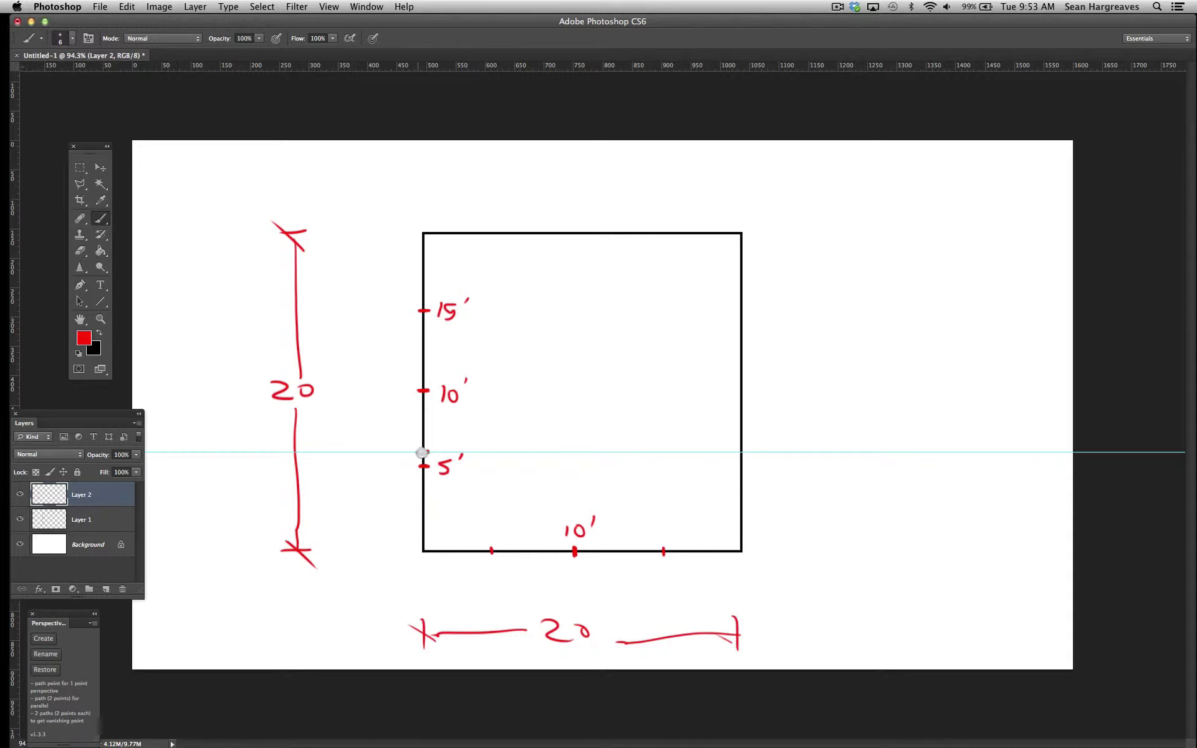
left_click_drag(417, 451, 428, 452)
mouse_move(734, 453)
left_mouse_down()
mouse_move(815, 445)
mouse_move(823, 459)
mouse_move(834, 446)
mouse_move(834, 463)
mouse_move(837, 451)
mouse_move(873, 436)
left_mouse_up()
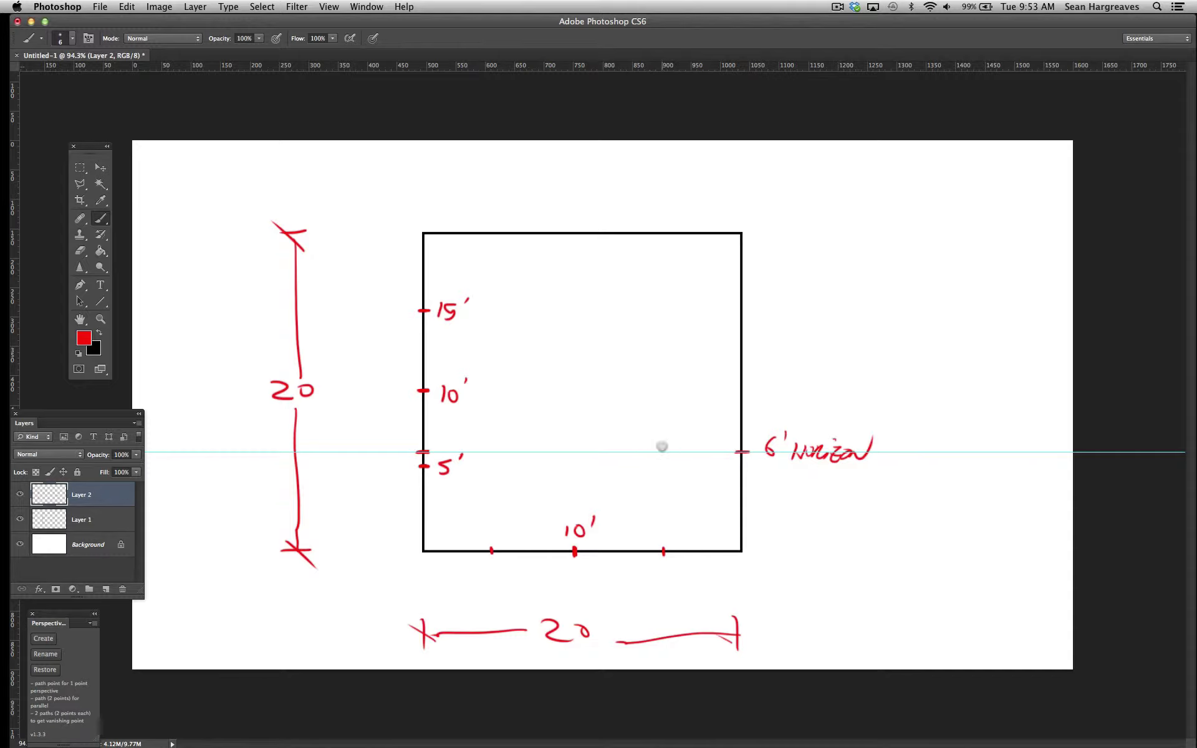
mouse_move(662, 447)
left_mouse_down()
mouse_move(654, 472)
mouse_move(670, 462)
mouse_move(648, 482)
mouse_move(651, 467)
mouse_move(650, 501)
mouse_move(682, 505)
mouse_move(678, 554)
left_mouse_up()
Draw and hatch the figure's body, and mark it 5' from the right wall with an arrow.
mouse_move(651, 501)
left_mouse_down()
mouse_move(656, 552)
mouse_move(674, 553)
left_mouse_up()
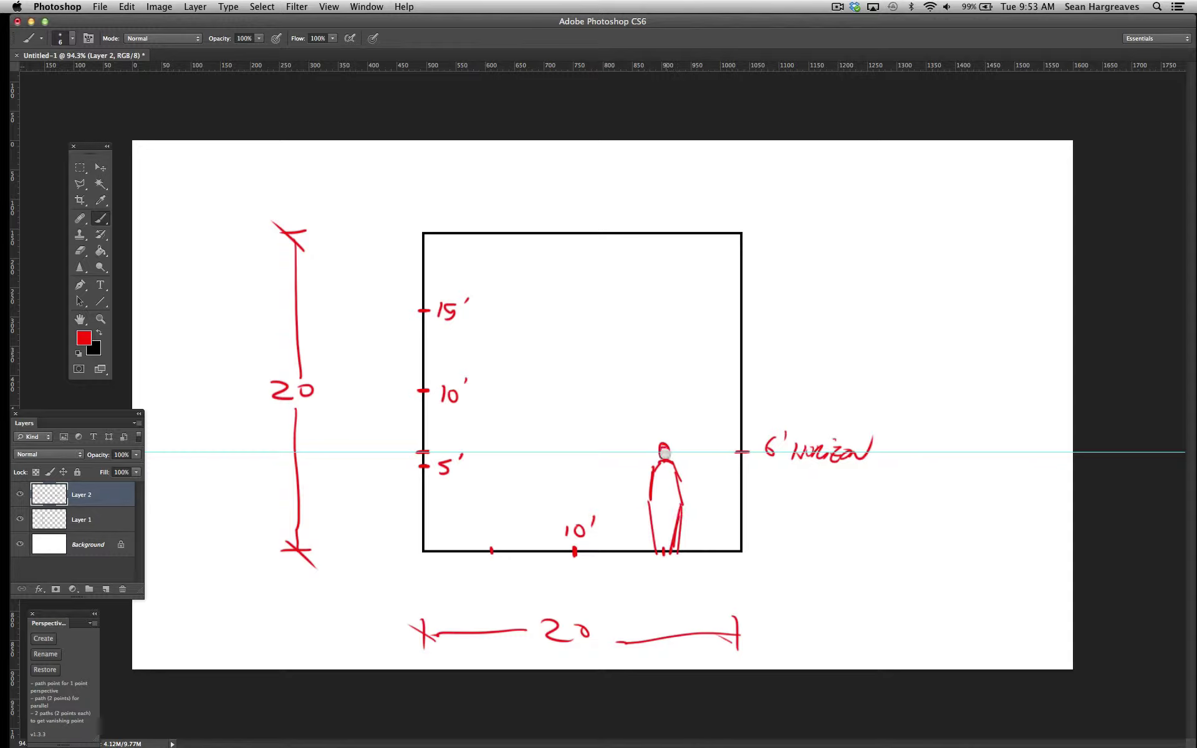
mouse_move(665, 453)
left_mouse_down()
mouse_move(673, 486)
mouse_move(673, 531)
left_mouse_up()
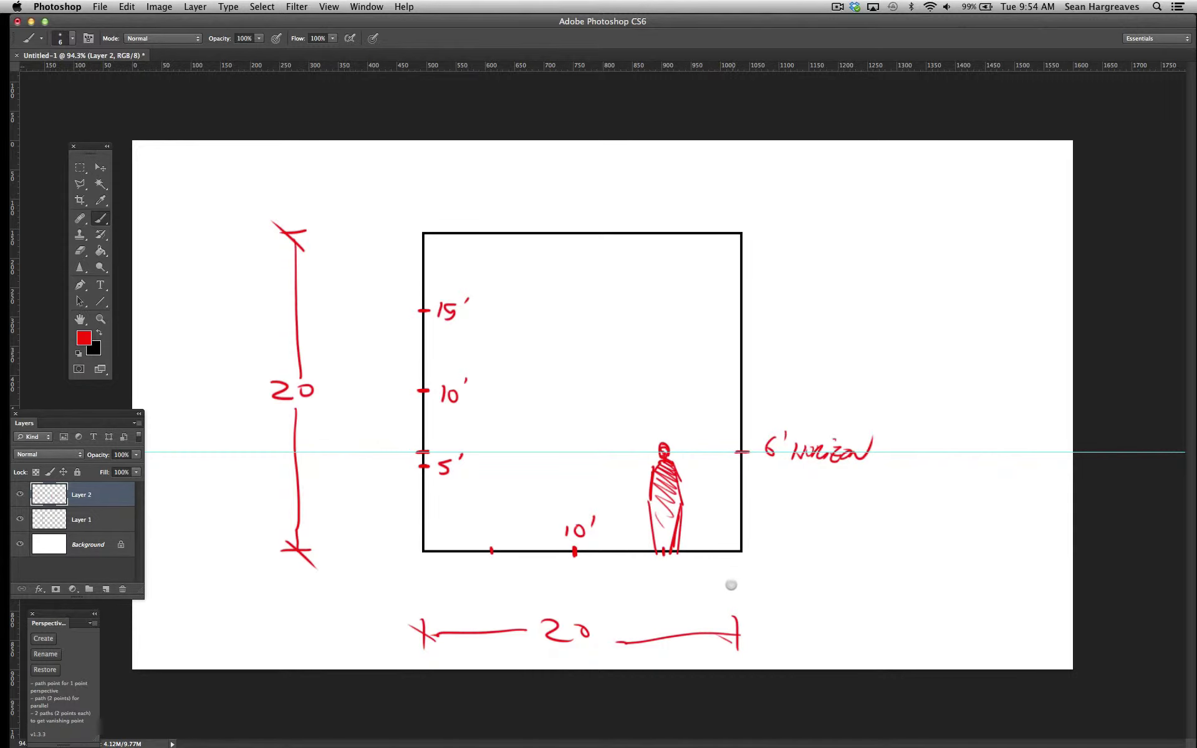
mouse_move(662, 566)
left_mouse_down()
mouse_move(661, 582)
mouse_move(673, 572)
mouse_move(737, 586)
left_mouse_up()
mouse_move(737, 578)
left_mouse_down()
mouse_move(680, 580)
mouse_move(696, 590)
left_mouse_up()
Label the figure 6'4'' tall and add an empty Layer 3.
mouse_move(671, 451)
left_mouse_down()
mouse_move(662, 444)
mouse_move(693, 423)
mouse_move(702, 439)
mouse_move(711, 428)
left_mouse_up()
left_click_drag(717, 419, 717, 426)
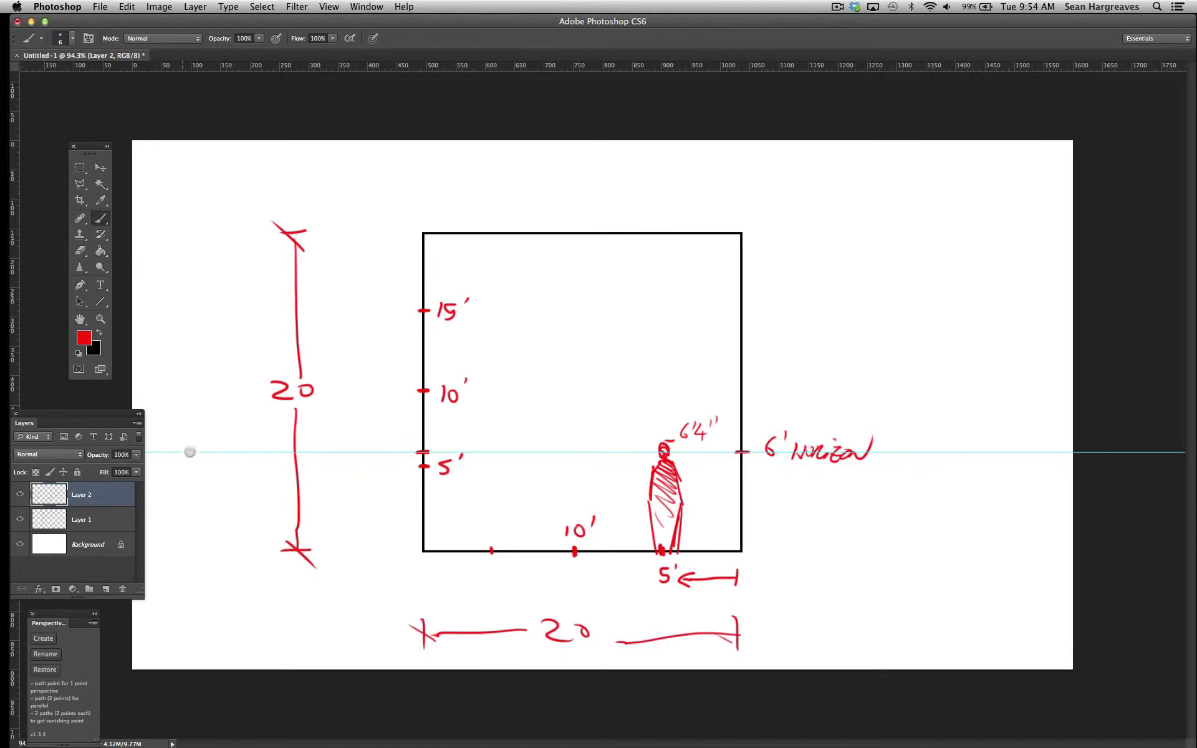
left_click(106, 589)
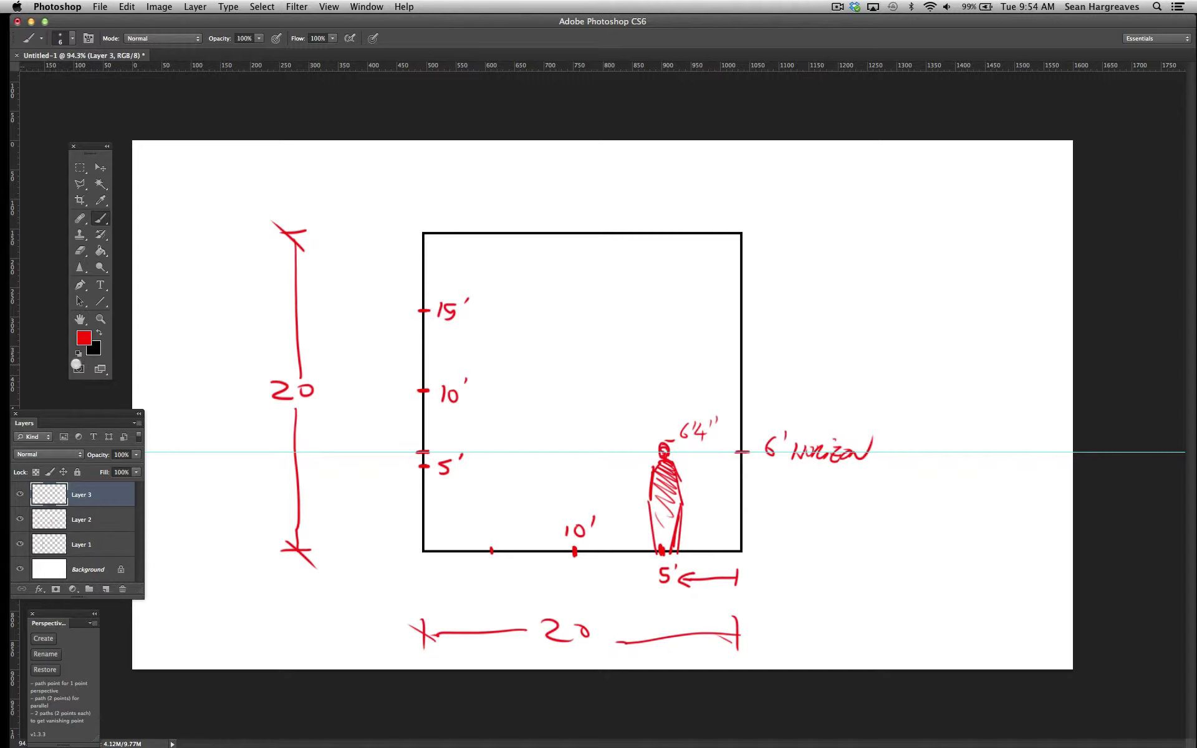
Set the foreground colour to a light blue.
left_click(83, 338)
left_click(267, 175)
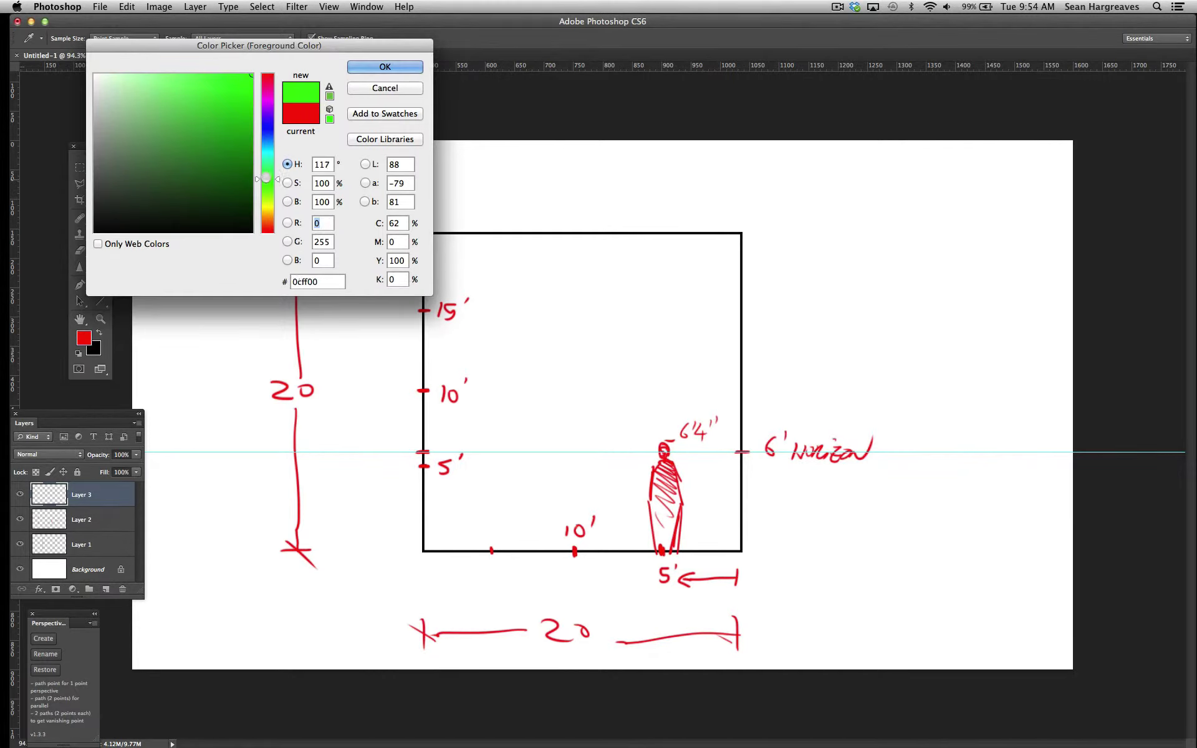
left_click_drag(267, 142, 267, 136)
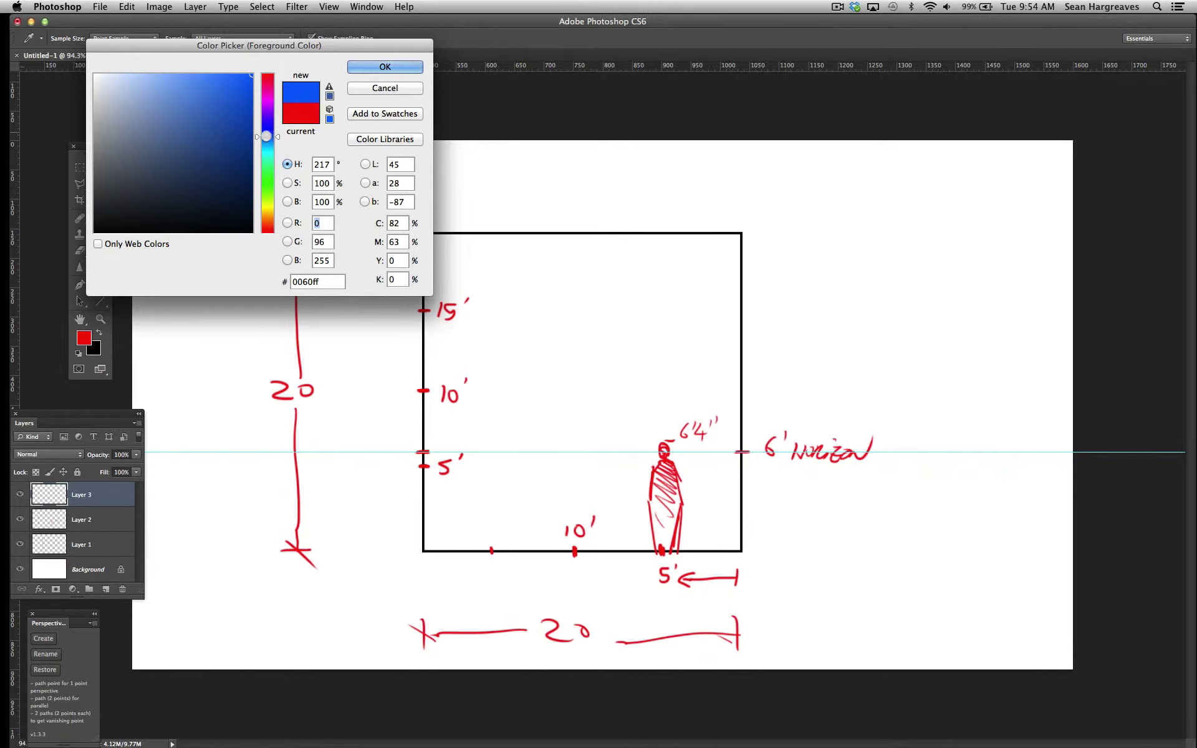
left_click(209, 79)
left_click_drag(209, 79, 200, 75)
left_click(385, 66)
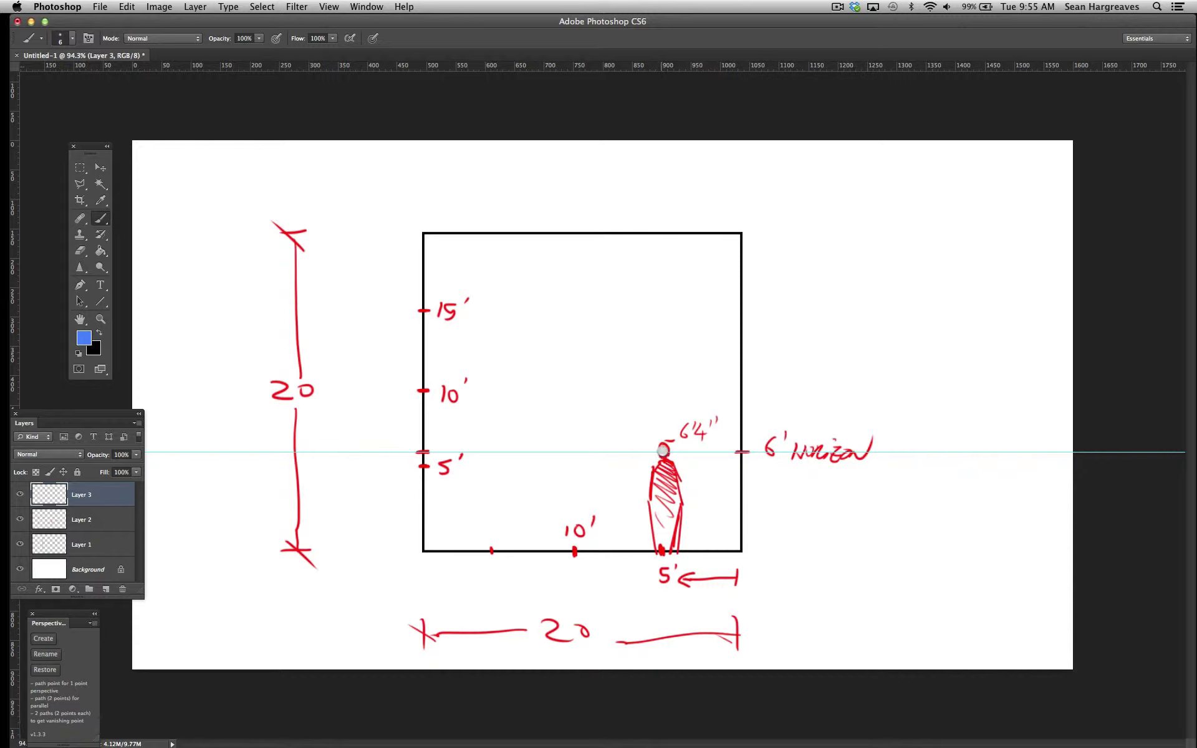
Dot the vanishing point in blue at the figure's head and add Layer 4.
left_click(664, 452)
left_click(663, 451)
left_click(100, 302)
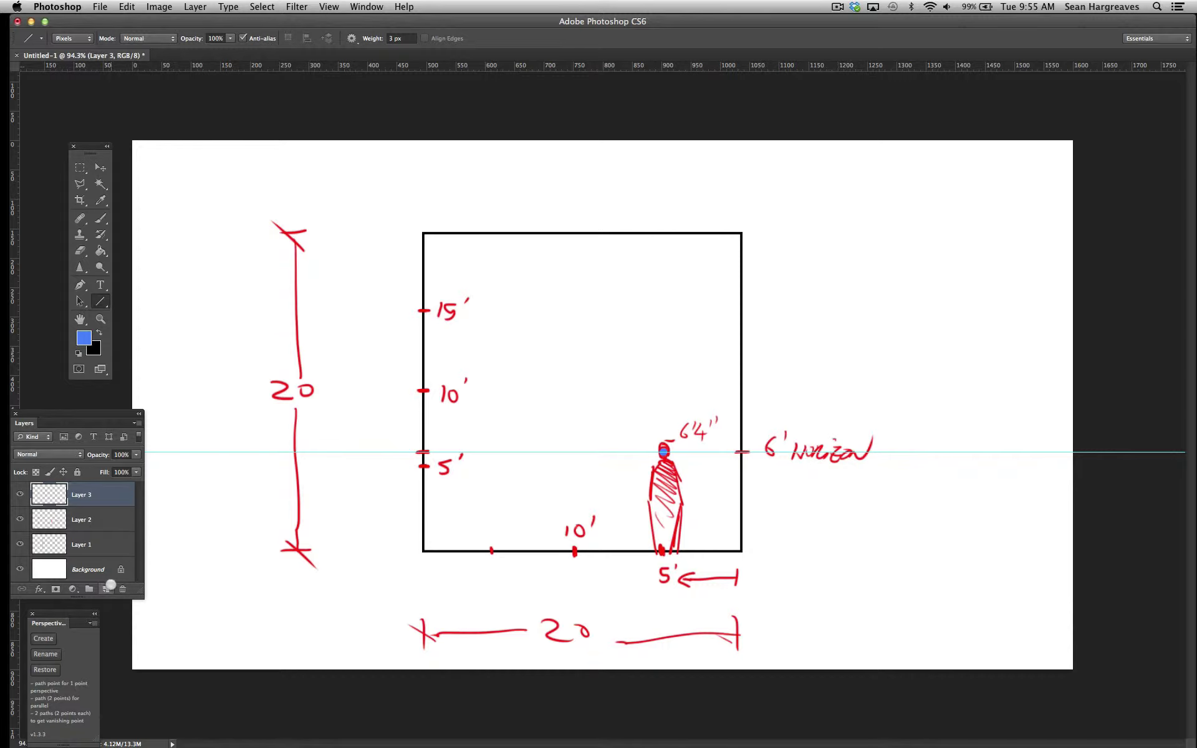
left_click(106, 589)
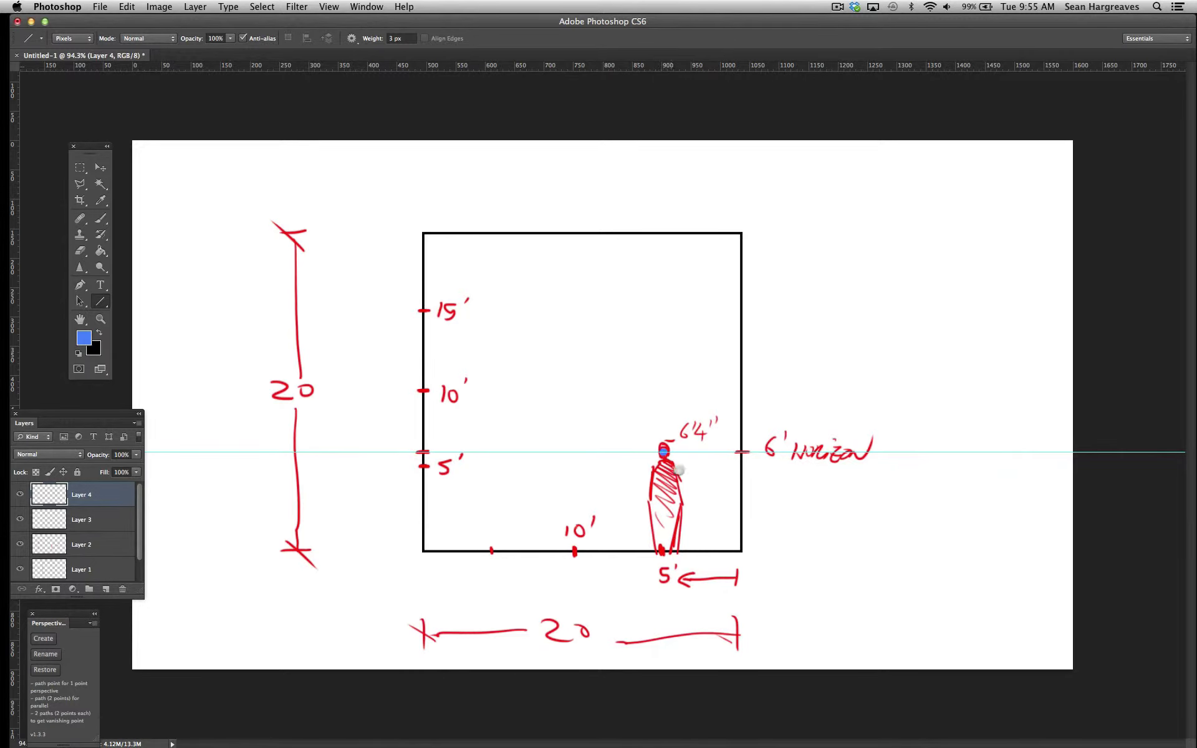
Mark the vanishing point on the figure's head and set the Line tool weight to 4 px.
left_click(664, 451)
left_click(403, 39)
type("4")
key("Return")
Draw four blue lines from the vanishing point through the square's four corners.
left_click_drag(663, 451, 132, 671)
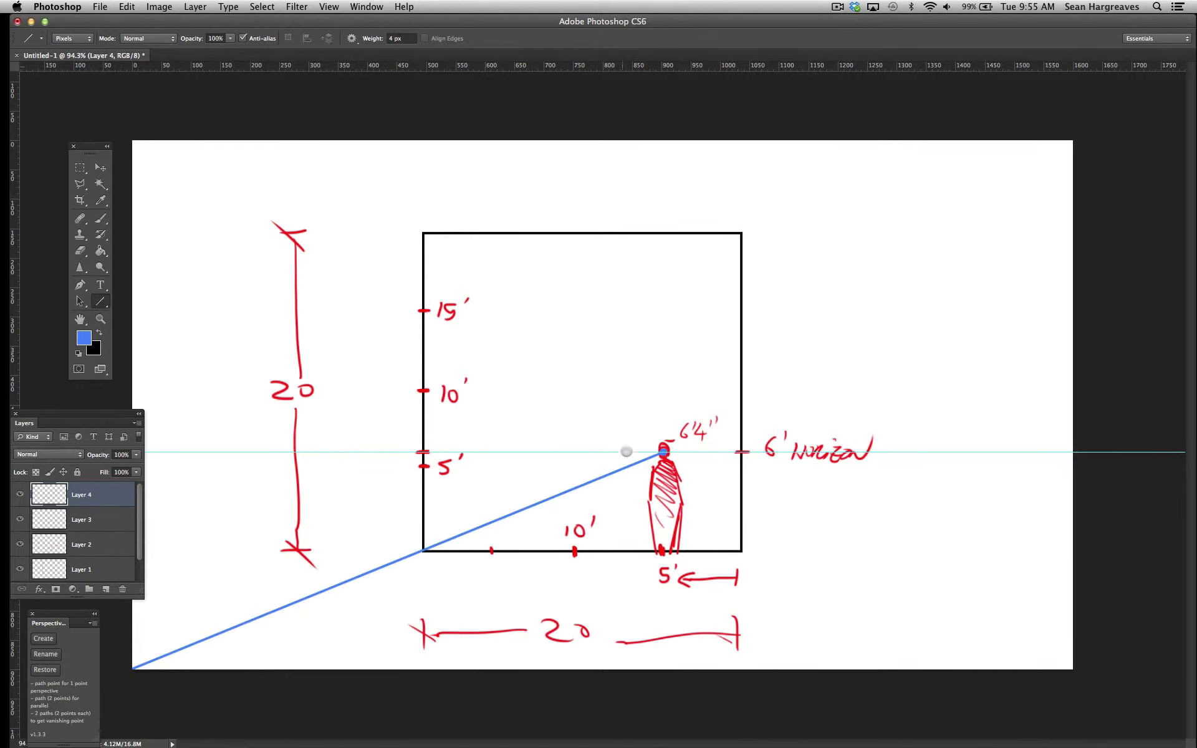
left_click_drag(664, 451, 275, 96)
mouse_move(665, 453)
left_mouse_down()
mouse_move(802, 88)
mouse_move(788, 96)
mouse_move(801, 109)
left_mouse_up()
left_click_drag(663, 455, 859, 693)
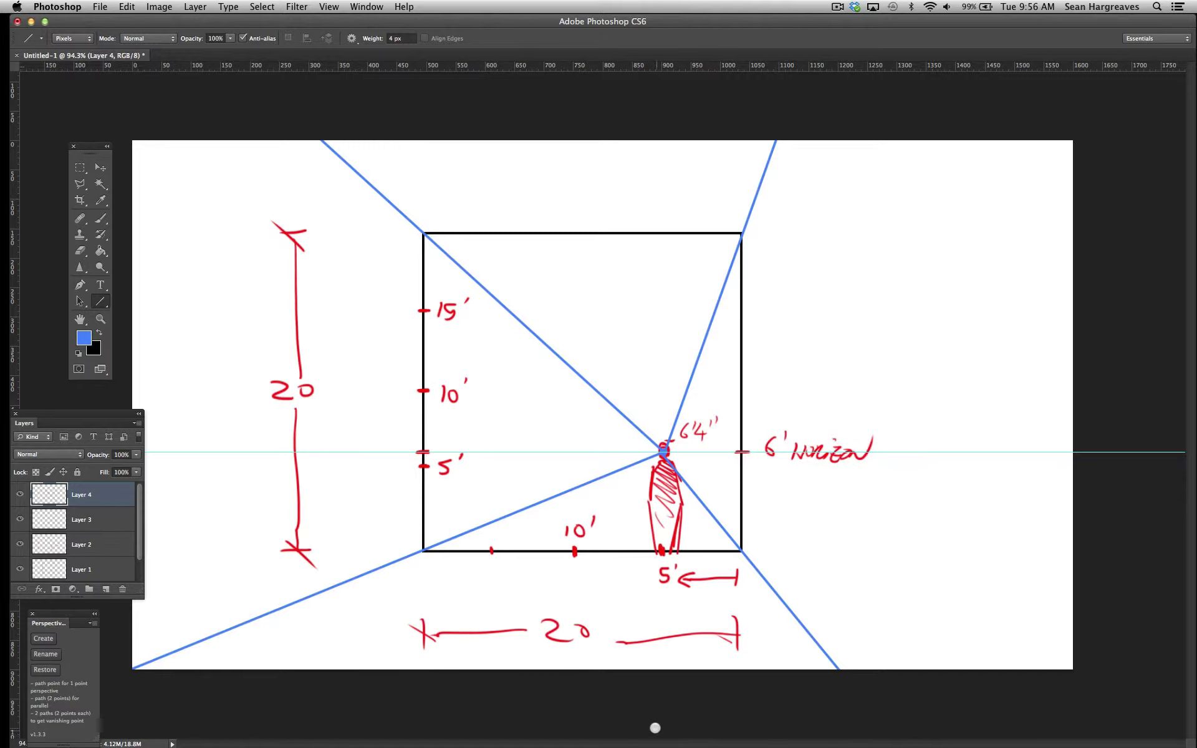
Delete the blue lines inside the back-wall square, deselect, and add Layer 5.
left_click(80, 167)
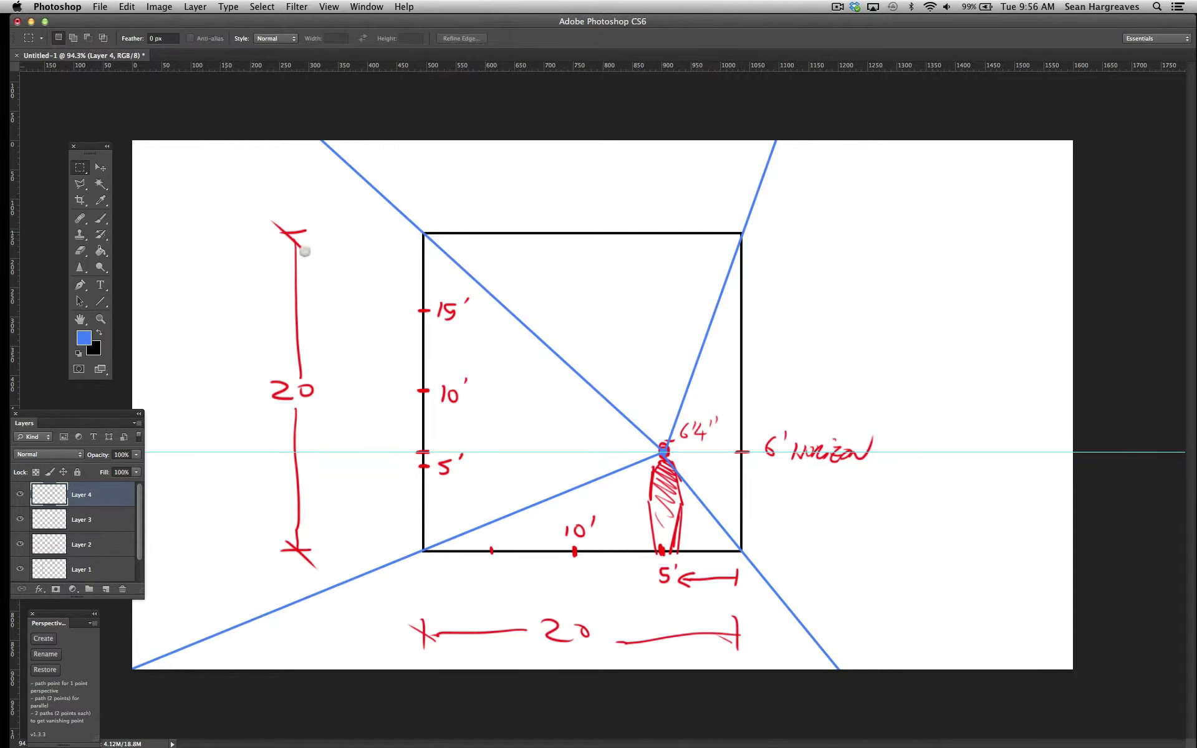
left_click_drag(425, 239, 740, 549)
key("Delete")
left_click(262, 6)
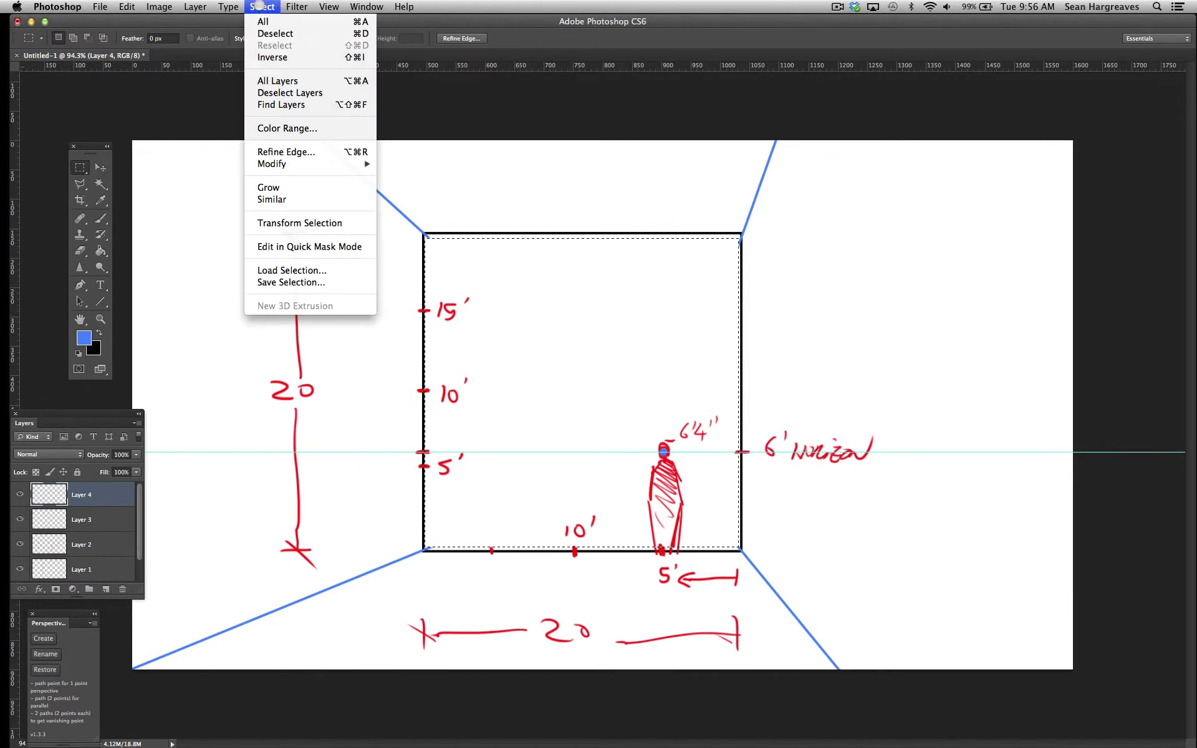
left_click(265, 32)
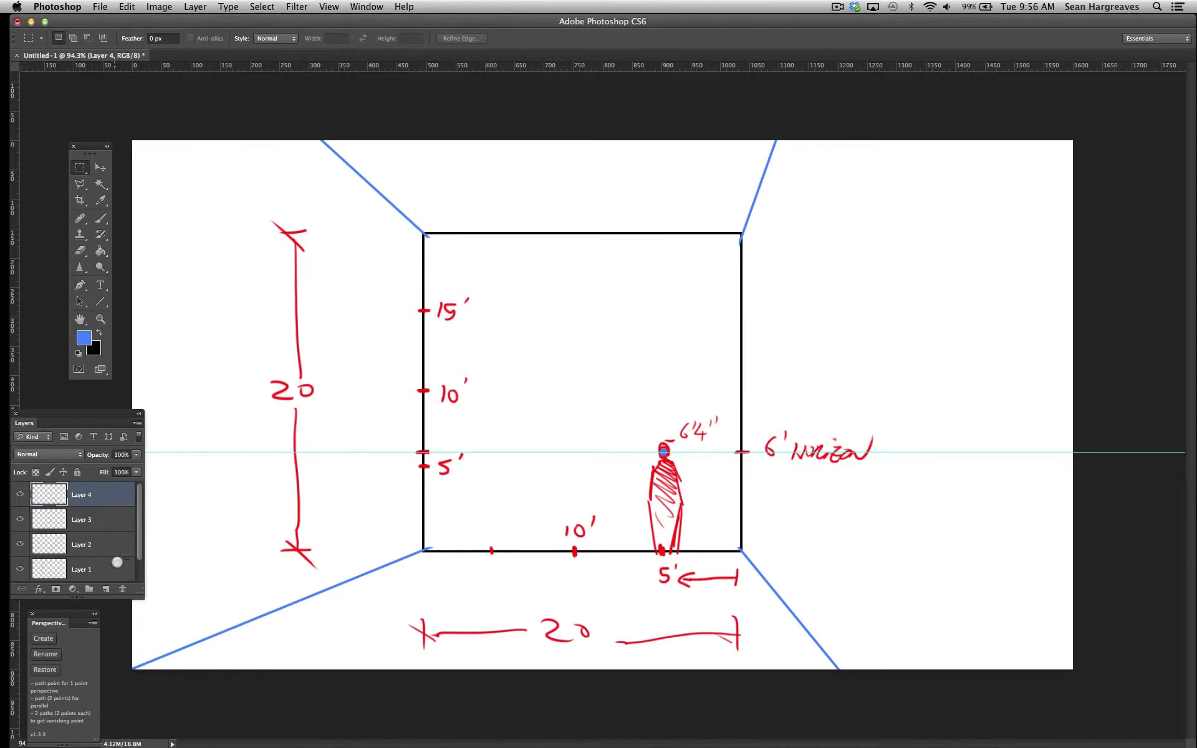
left_click(106, 588)
Set the foreground colour to red.
left_click(83, 337)
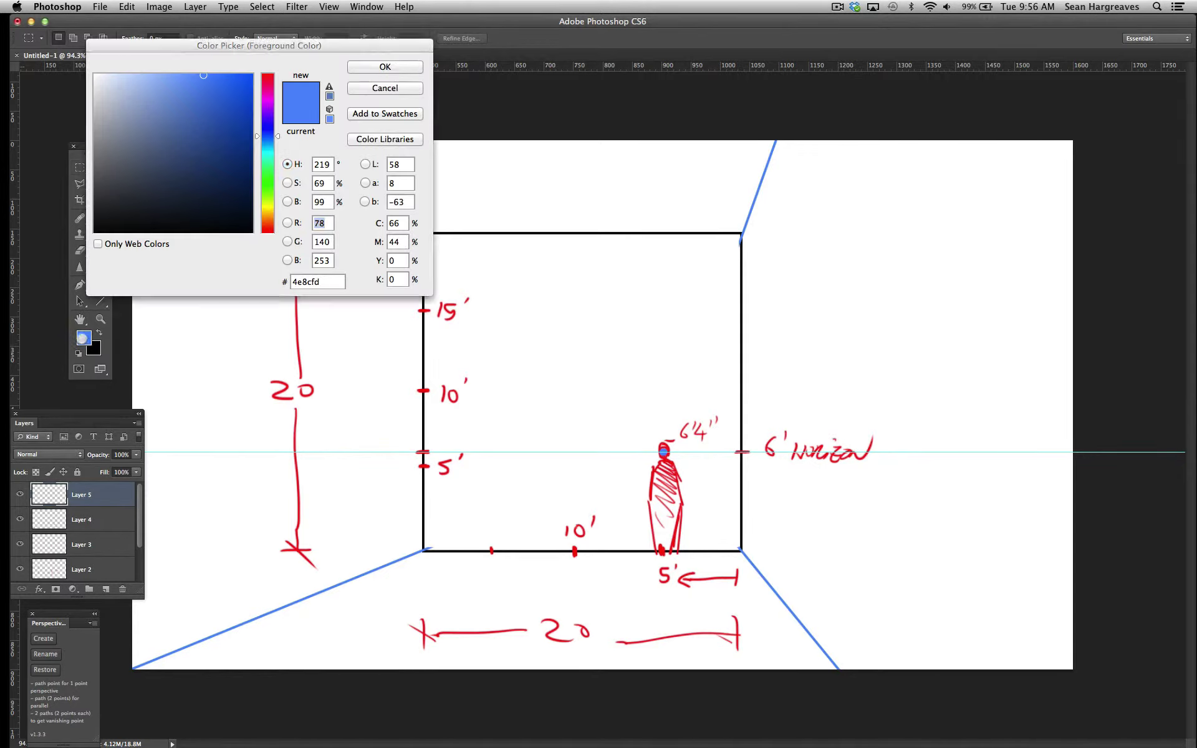
left_click_drag(267, 87, 268, 63)
left_click(385, 67)
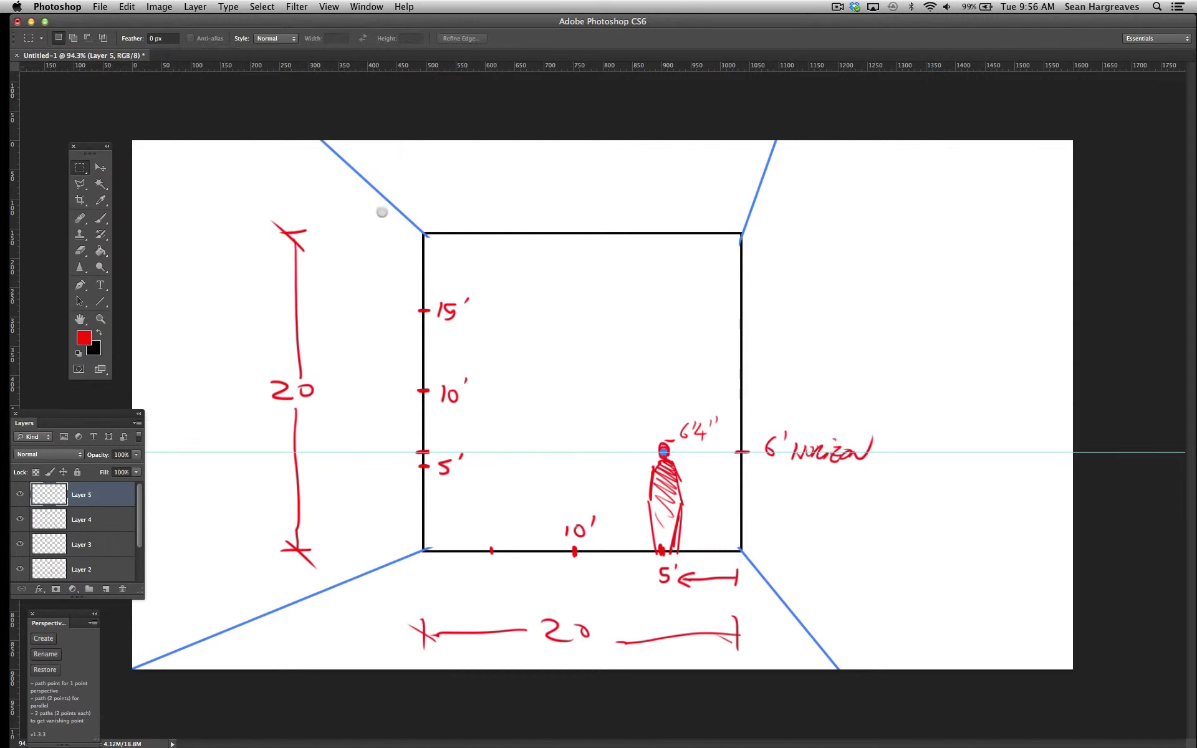
Brush red 1' and 2' foot ticks on the floor edge near the left corner, then add a layer.
left_click(100, 218)
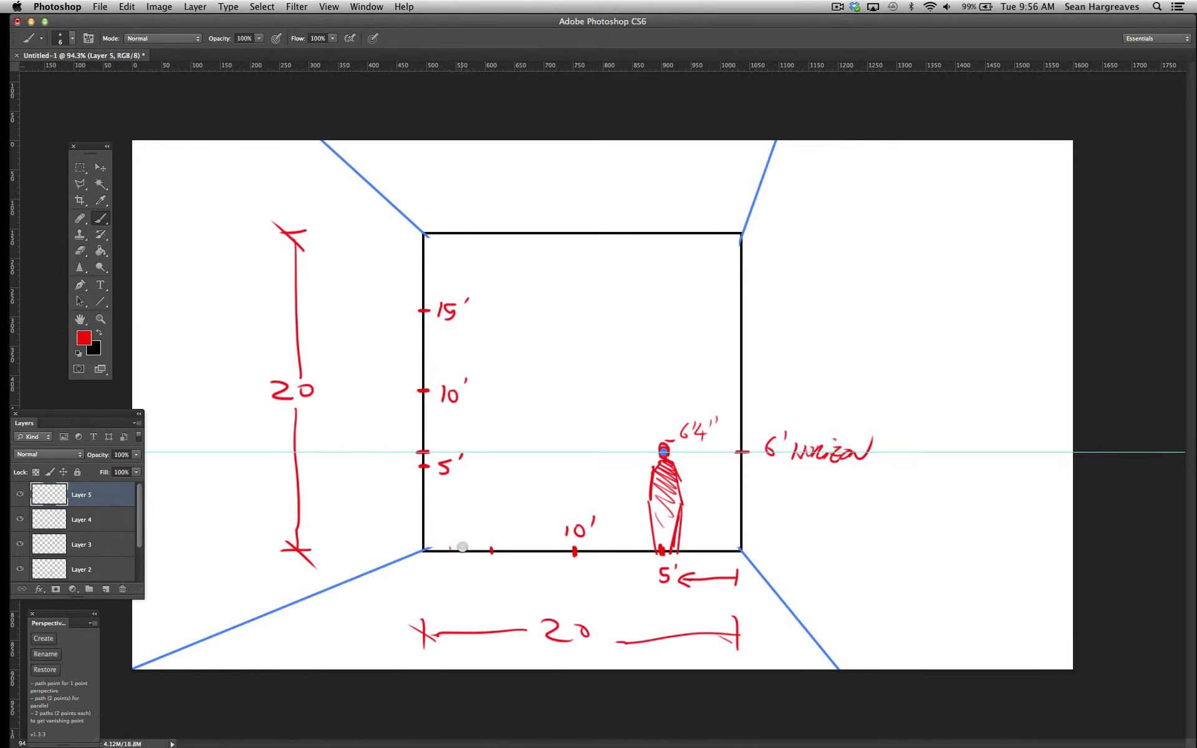
left_click(462, 547)
left_click(477, 547)
left_click(465, 547)
left_click(106, 589)
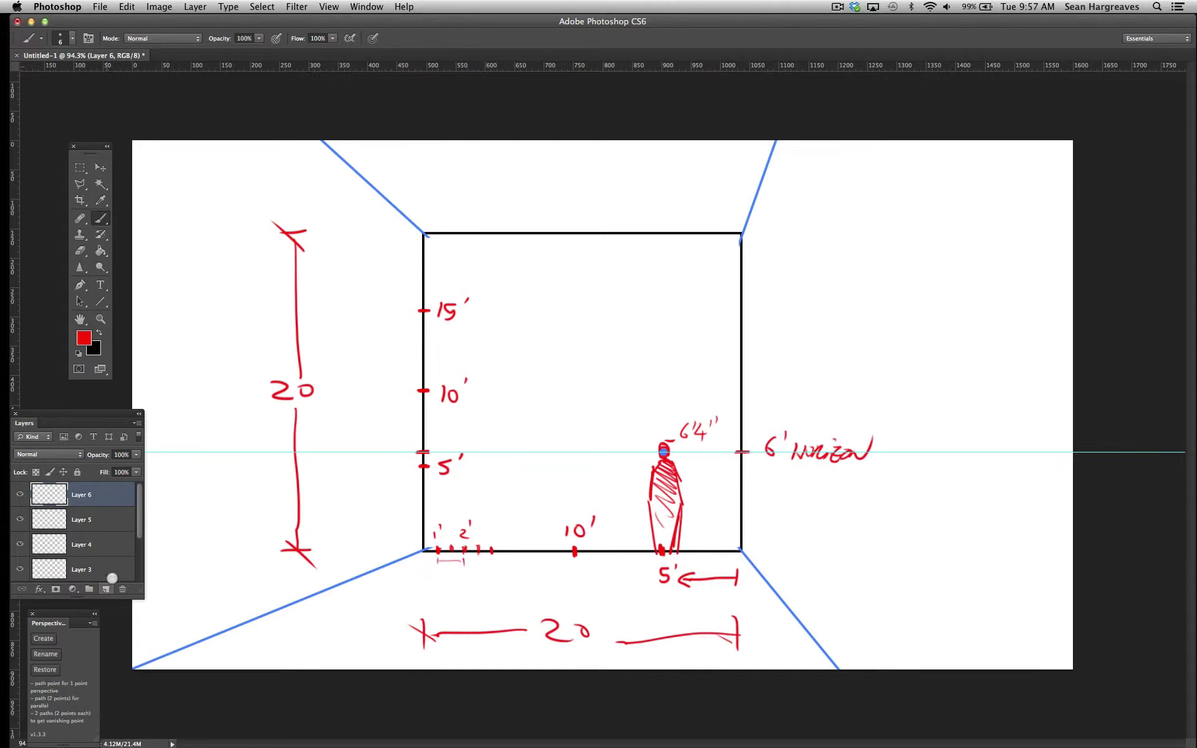
Choose a light-blue shade as the foreground colour.
left_click(98, 333)
left_click(83, 337)
left_click_drag(265, 127, 269, 145)
left_click(230, 78)
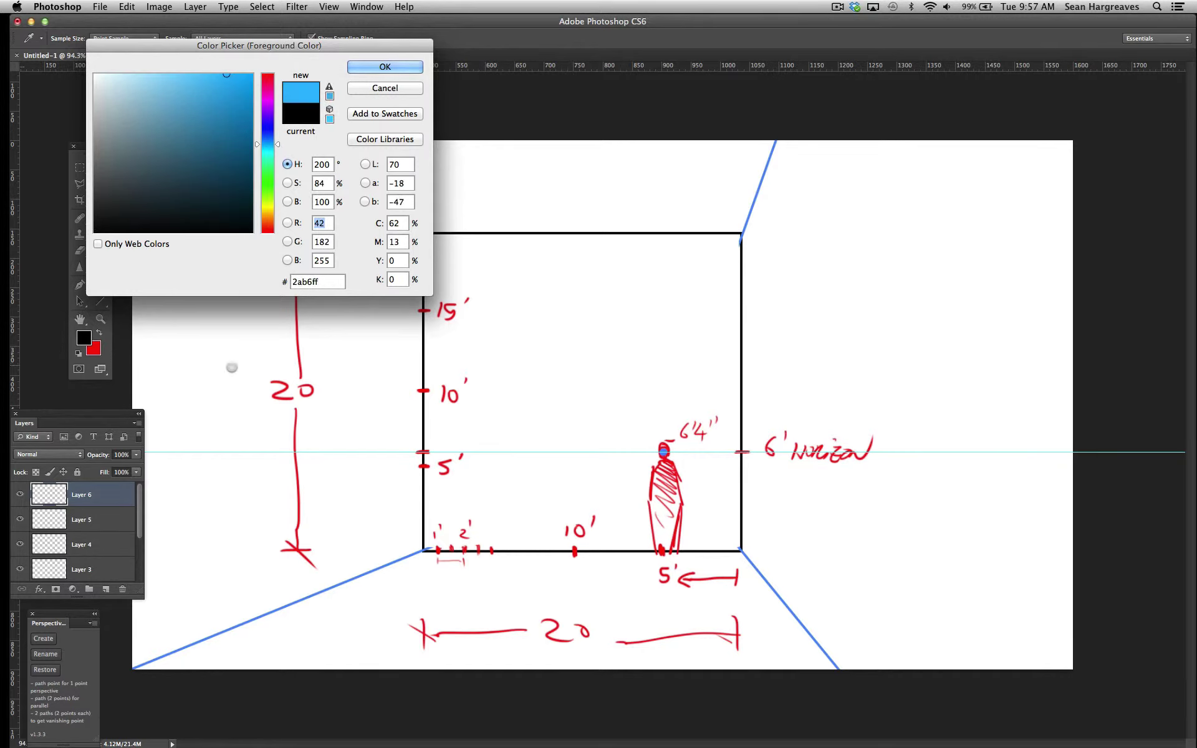
Draw two 3 px light-blue lines from the vanishing point through the foot marks.
key("Return")
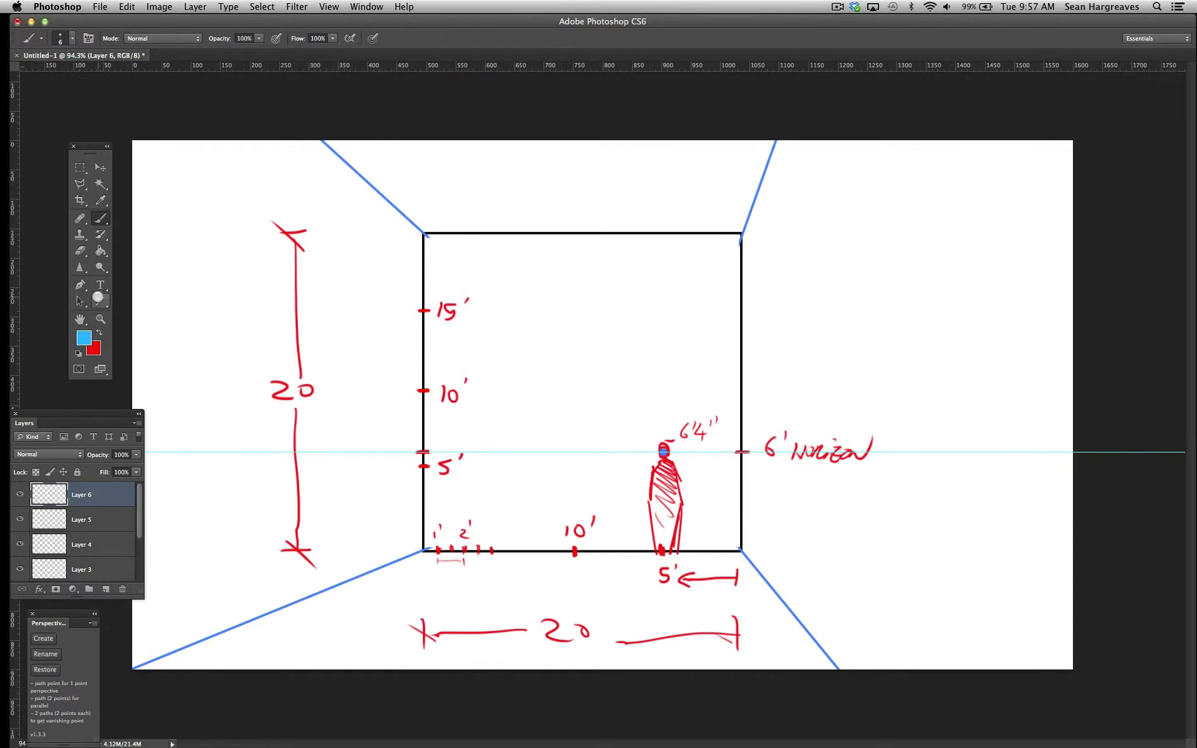
left_click(100, 301)
left_click(400, 38)
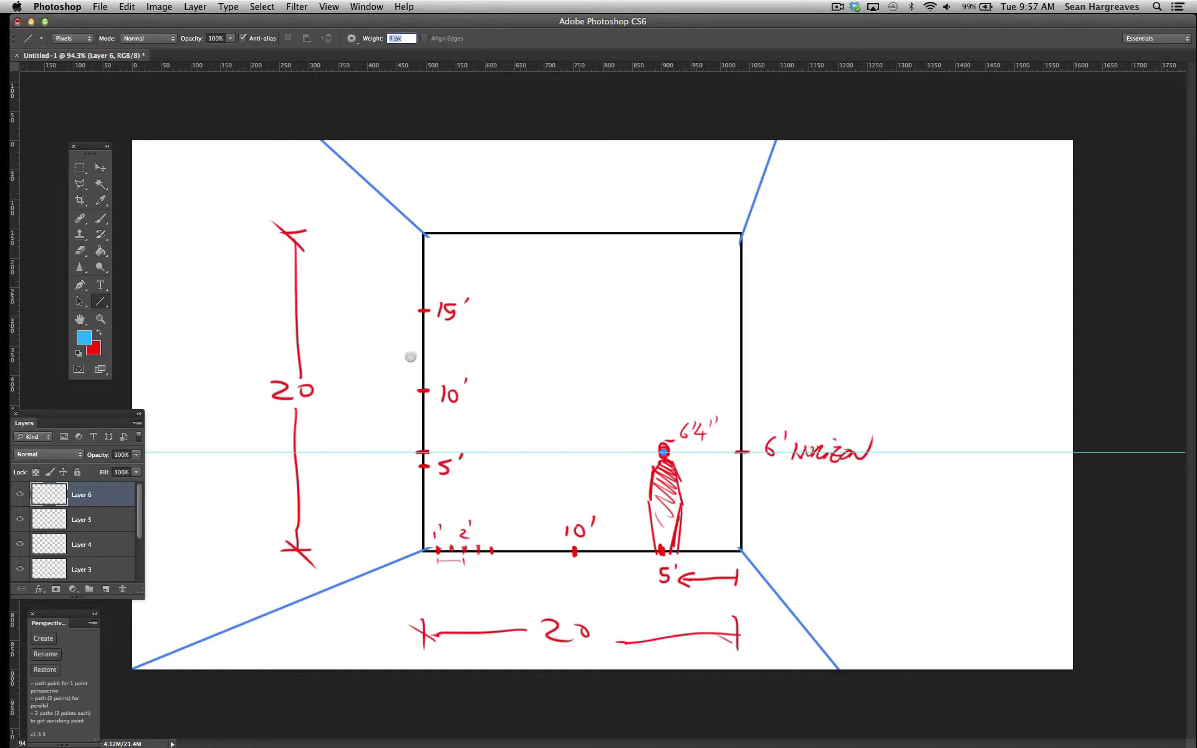
key("Return")
left_click_drag(662, 450, 115, 699)
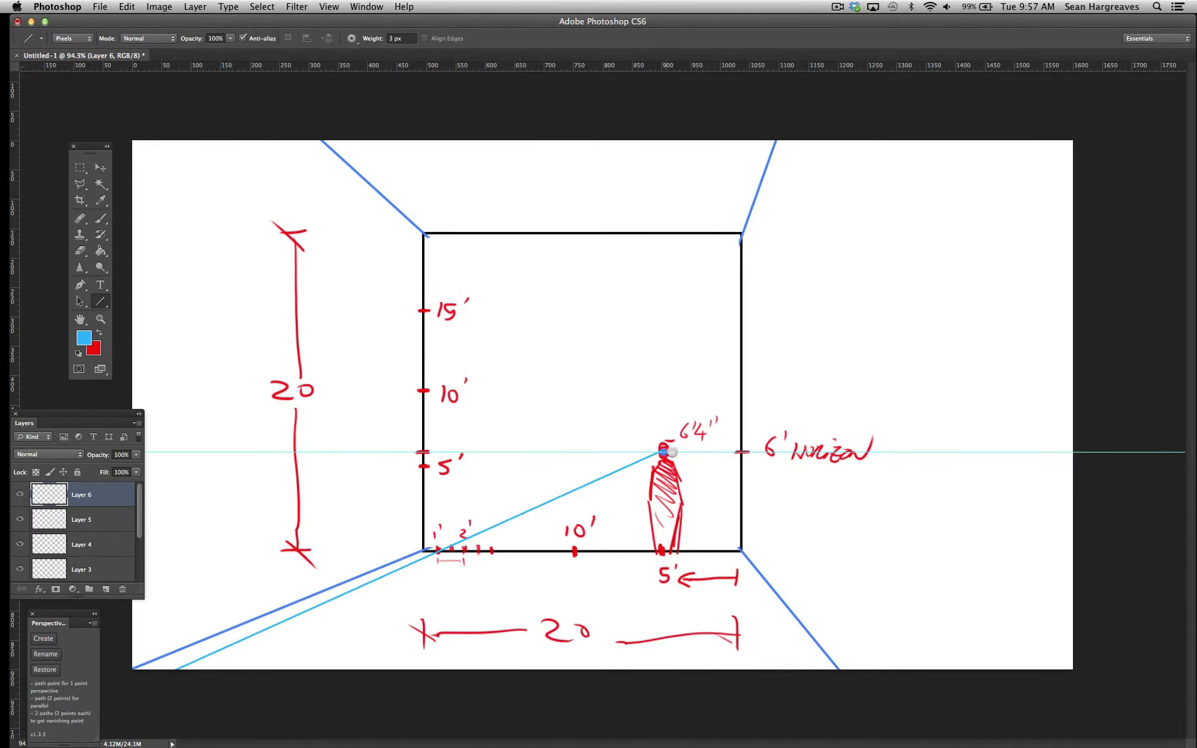
left_click_drag(663, 451, 142, 718)
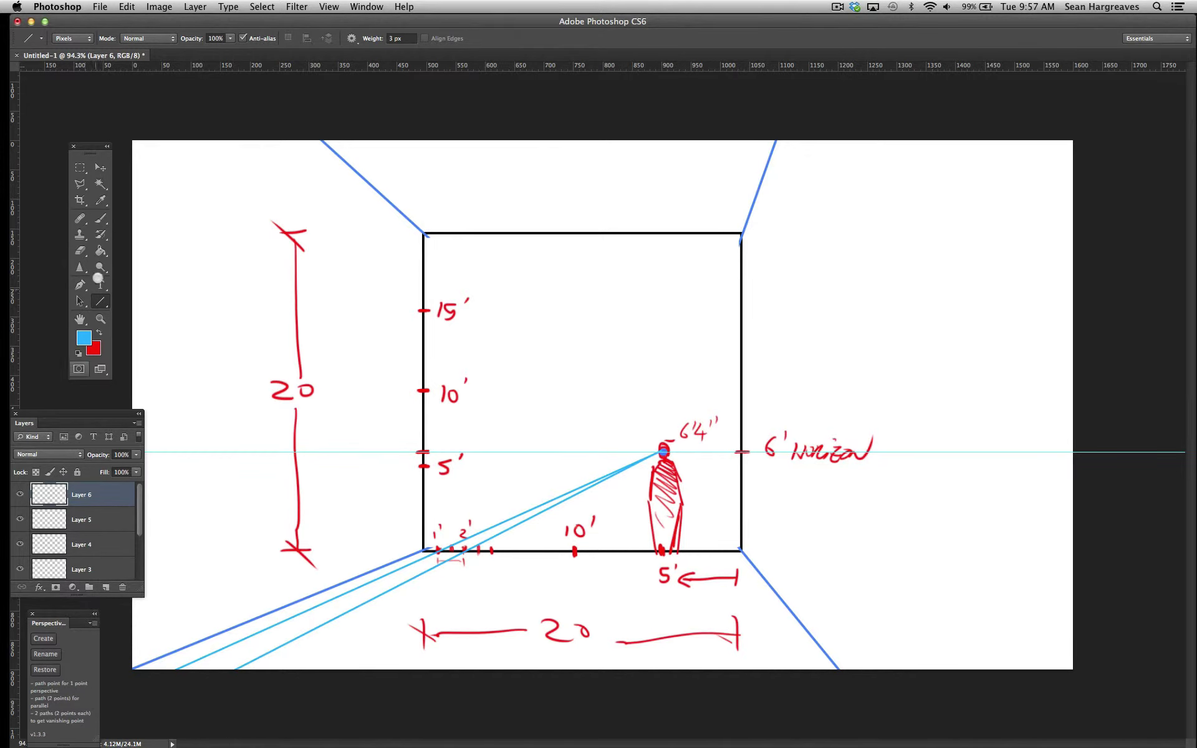
Brush three blue dashes along the floor between the lines and add Layer 7.
left_click(99, 219)
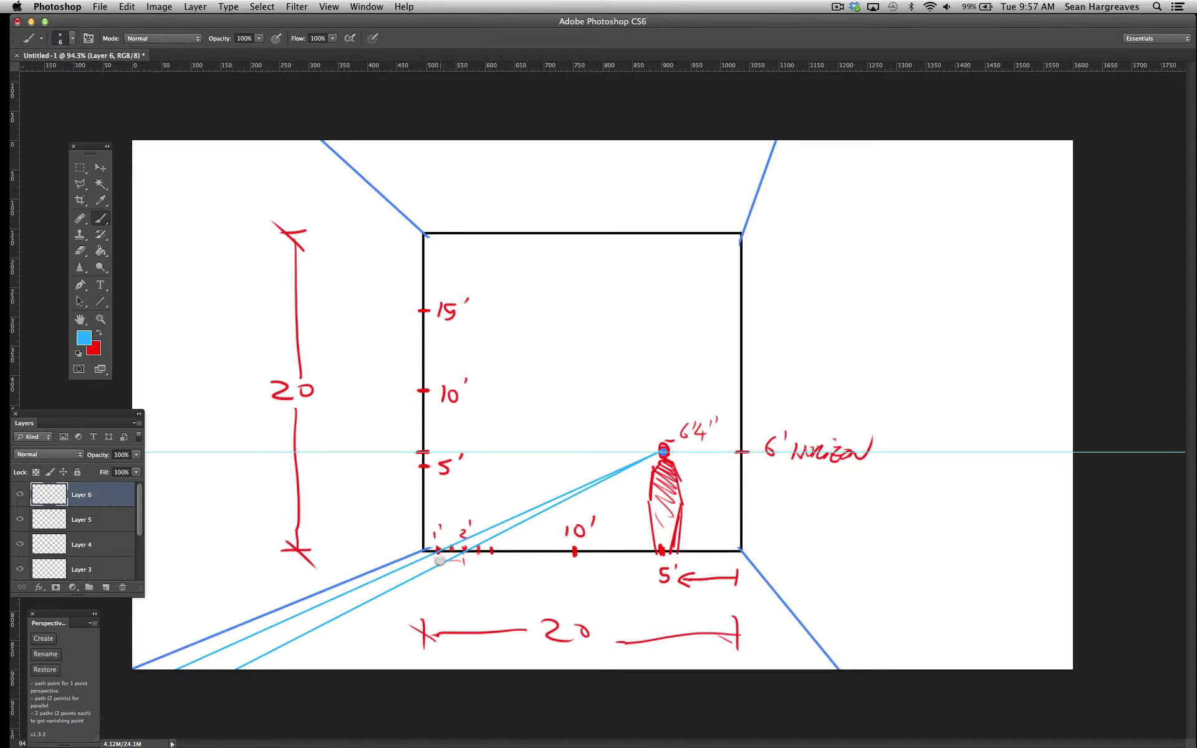
left_click_drag(440, 563, 420, 562)
mouse_move(405, 580)
left_mouse_down()
mouse_move(361, 582)
mouse_move(367, 604)
mouse_move(314, 608)
mouse_move(333, 612)
left_mouse_up()
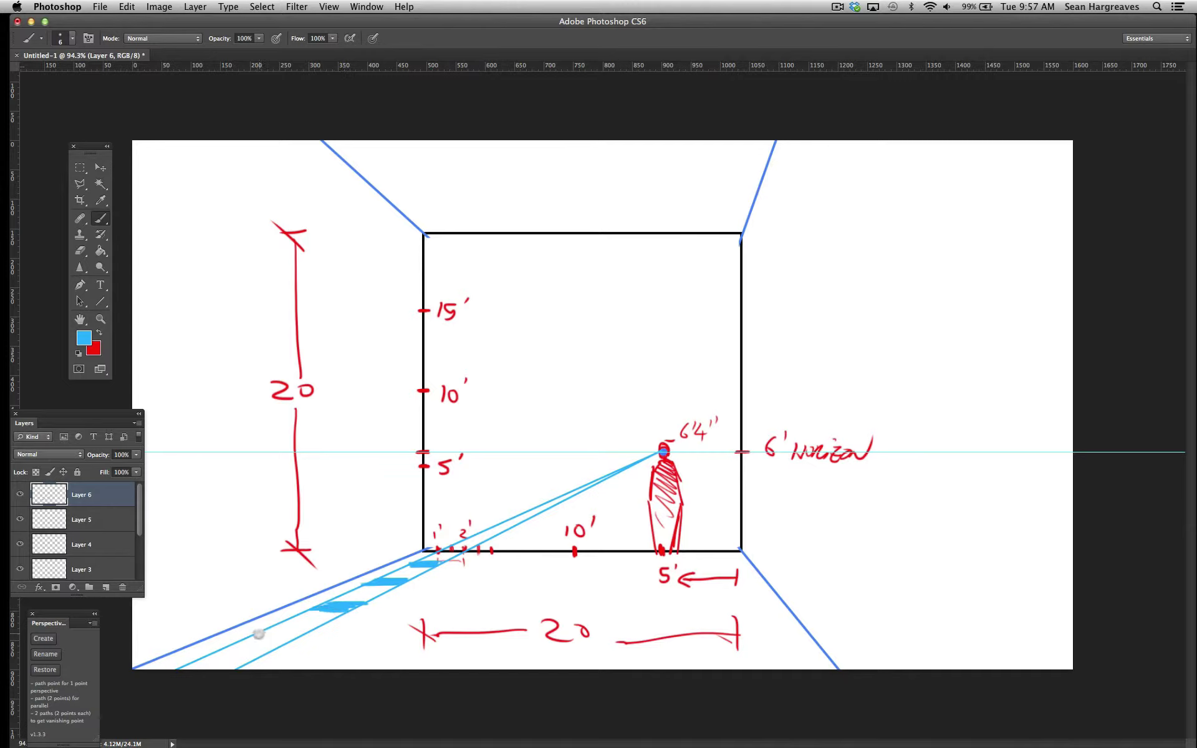
mouse_move(260, 634)
left_mouse_down()
mouse_move(296, 635)
mouse_move(251, 641)
left_mouse_up()
left_click(106, 588)
Draw four light-blue vertical lines up the left wall and one vanishing-point line up-left.
left_click(100, 301)
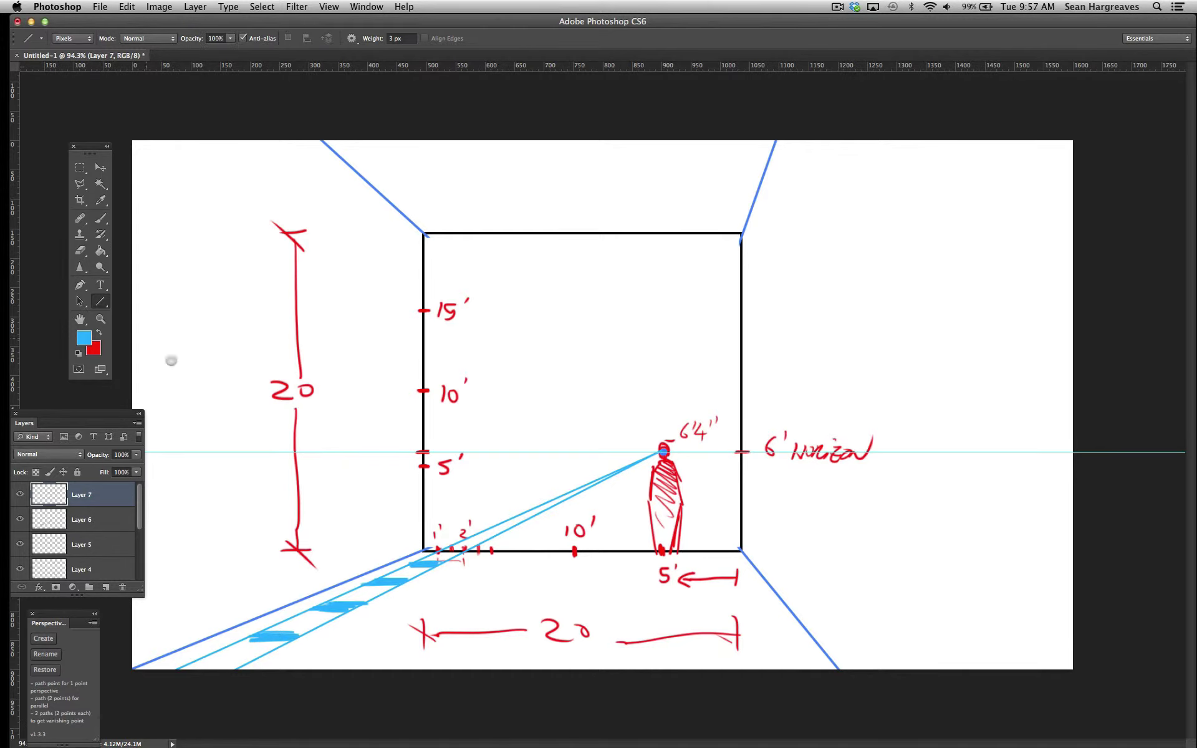
left_click_drag(441, 563, 442, 213)
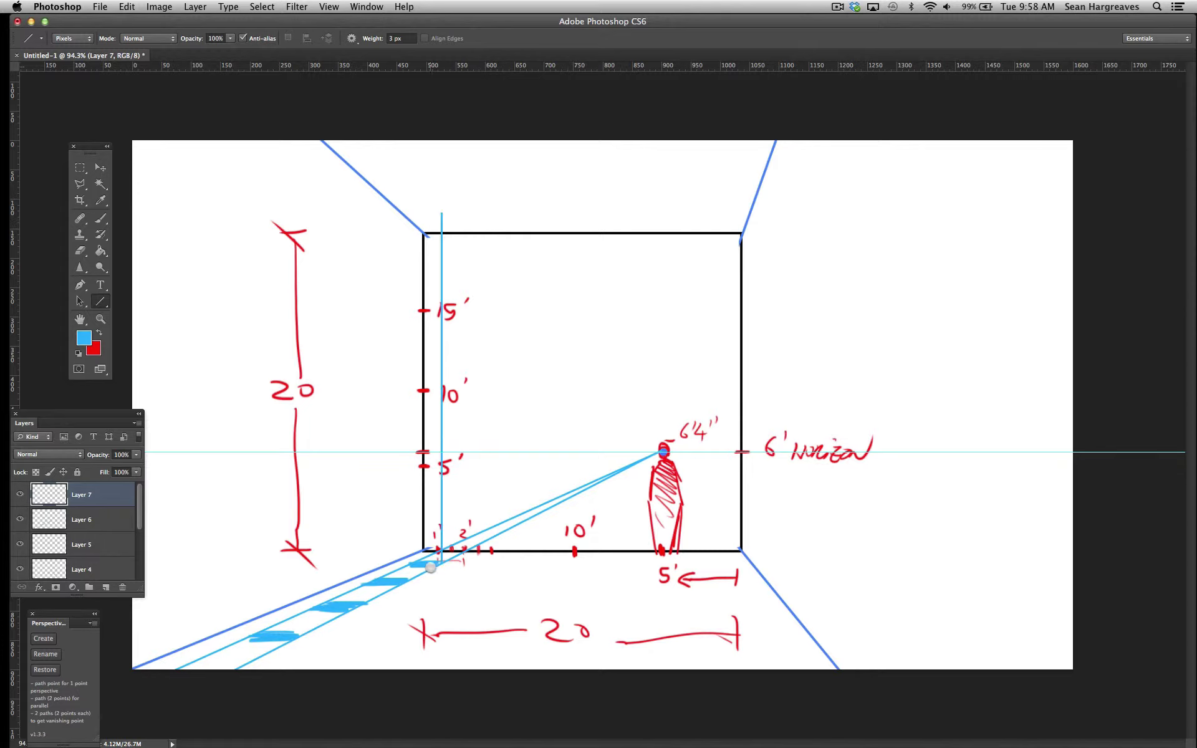
left_click_drag(429, 564, 428, 190)
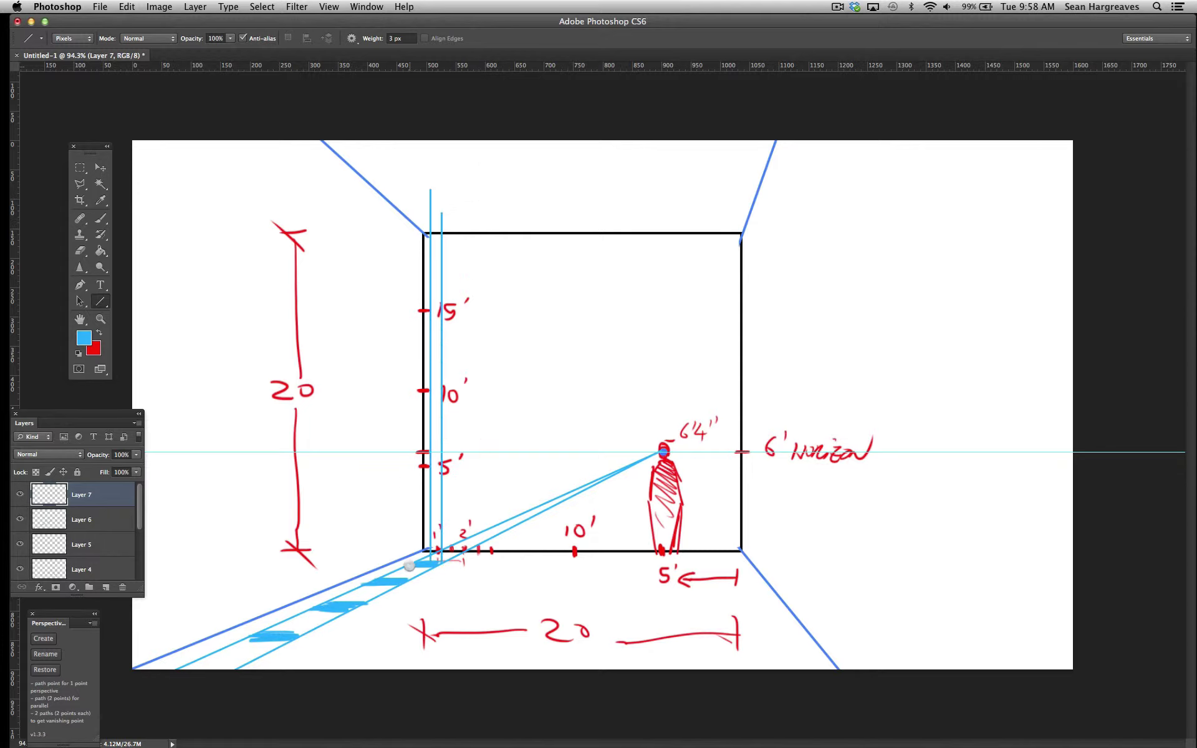
left_click_drag(410, 564, 410, 172)
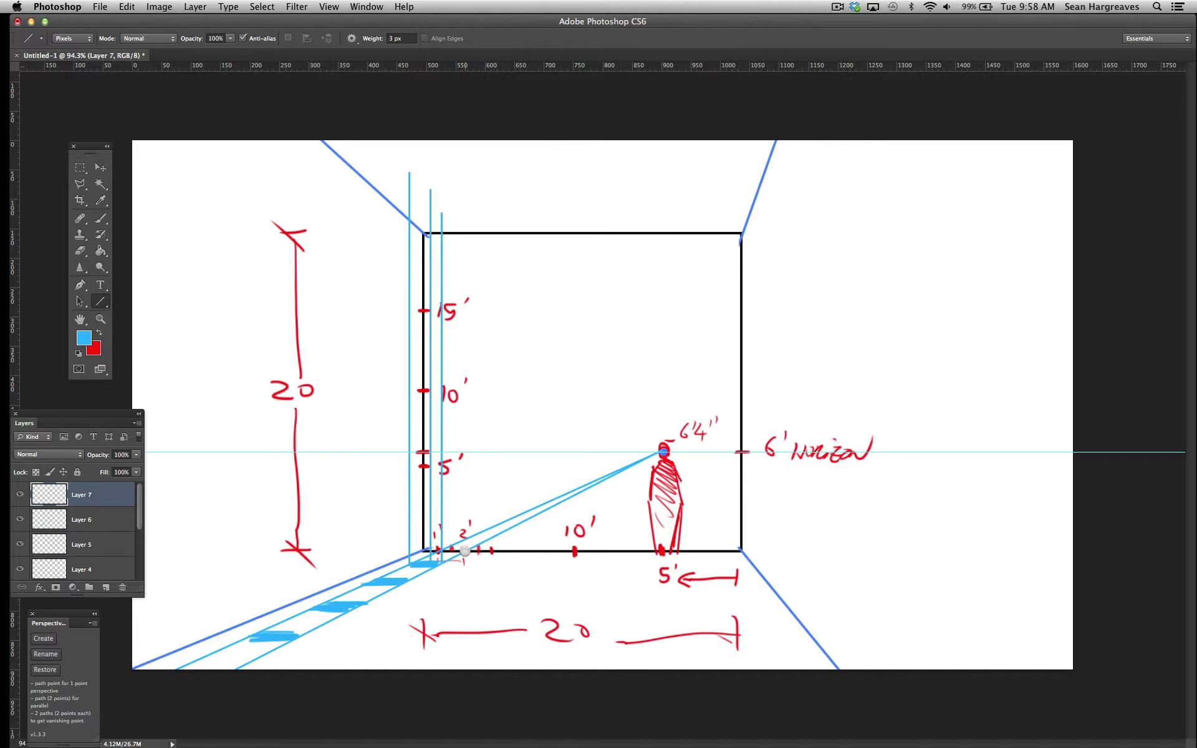
left_click_drag(465, 551, 476, 233)
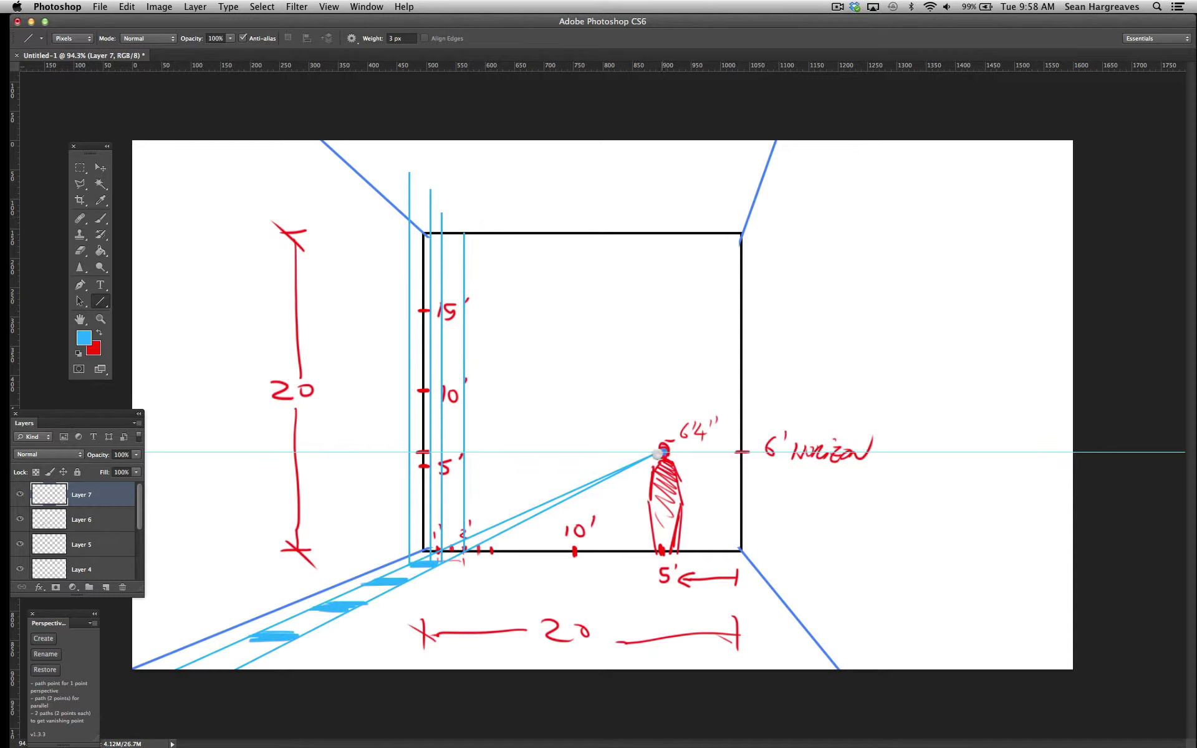
left_click_drag(664, 450, 350, 109)
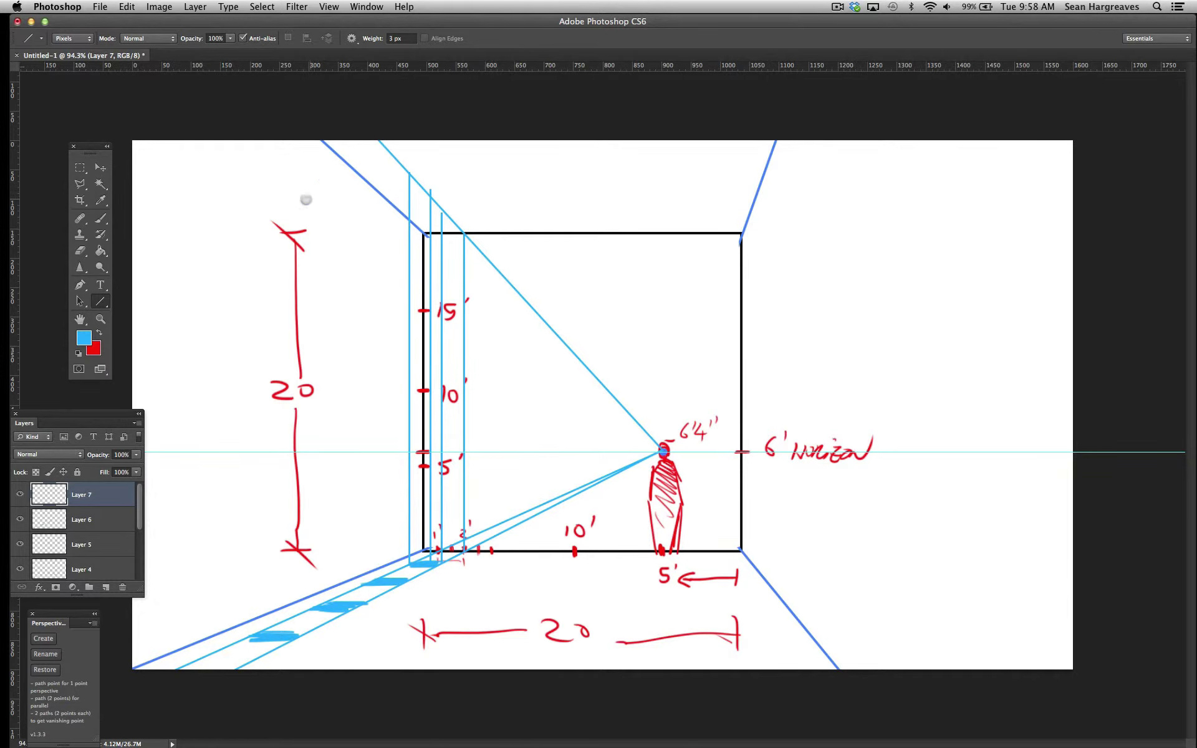
Draw four more vertical lines up the left wall and another vanishing-point line up-left.
left_click(100, 218)
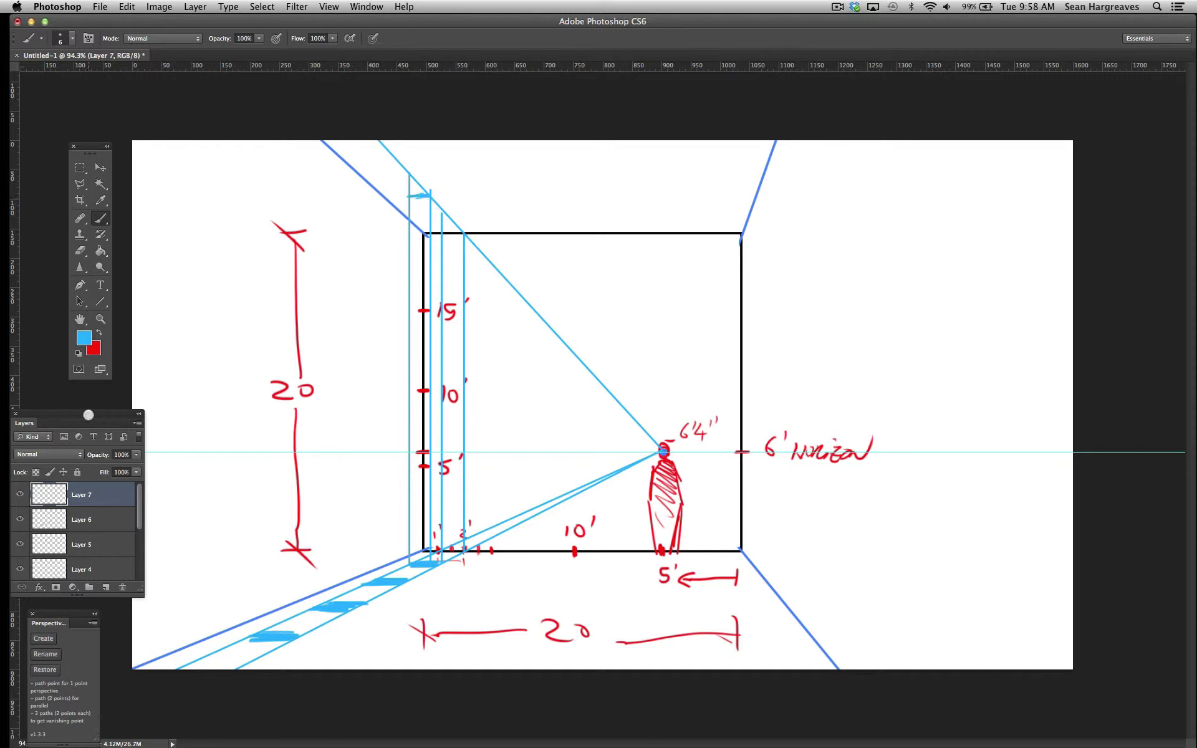
left_click(99, 285)
left_click(101, 302)
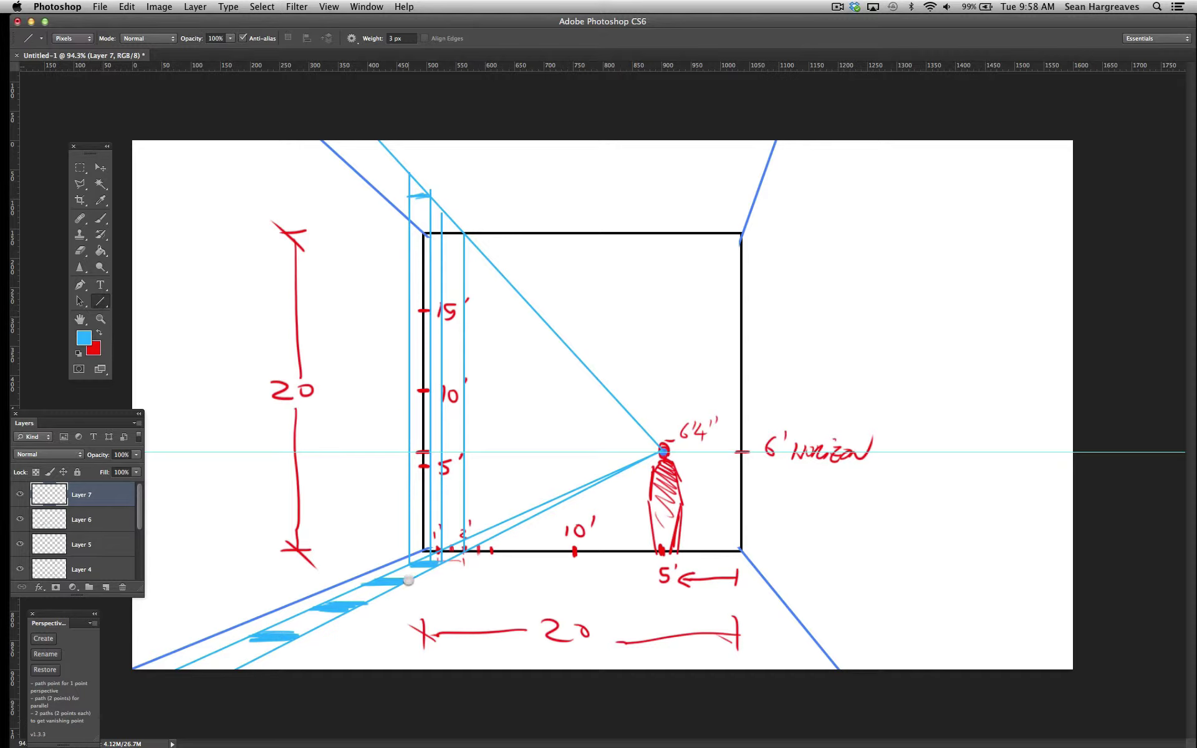
left_click_drag(409, 579, 406, 169)
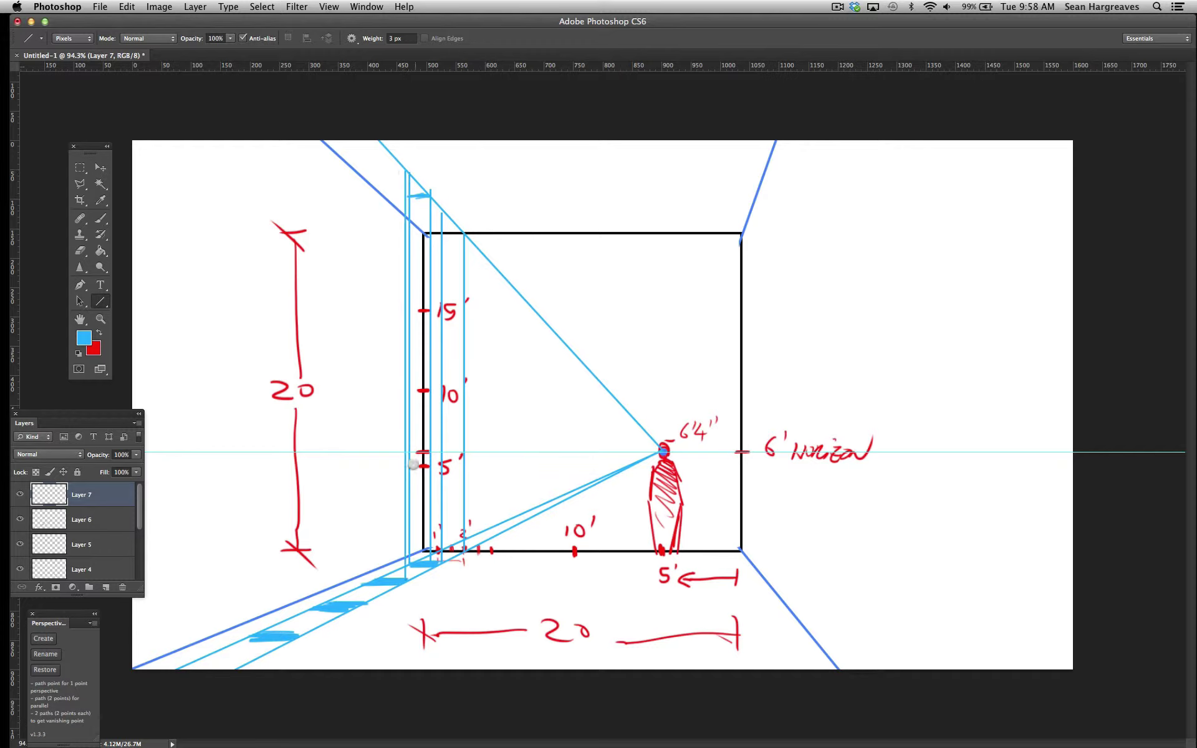
left_click_drag(395, 580, 394, 153)
left_click_drag(362, 586, 361, 157)
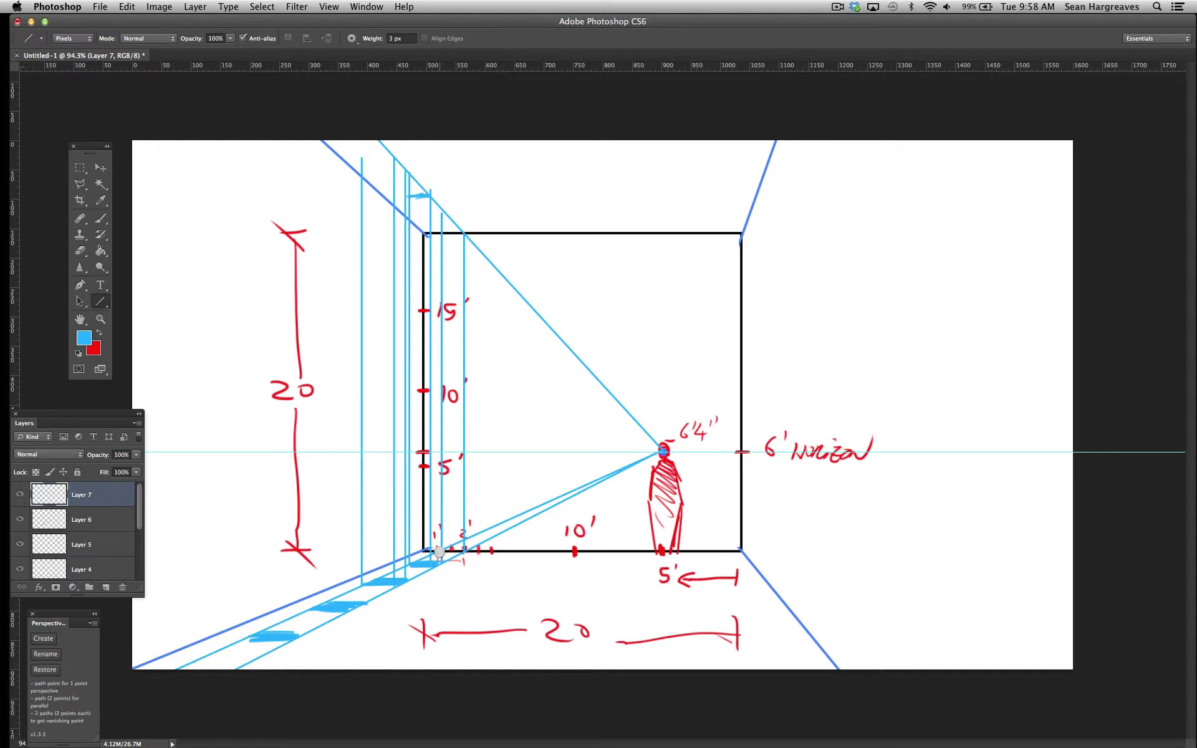
left_click_drag(440, 552, 440, 232)
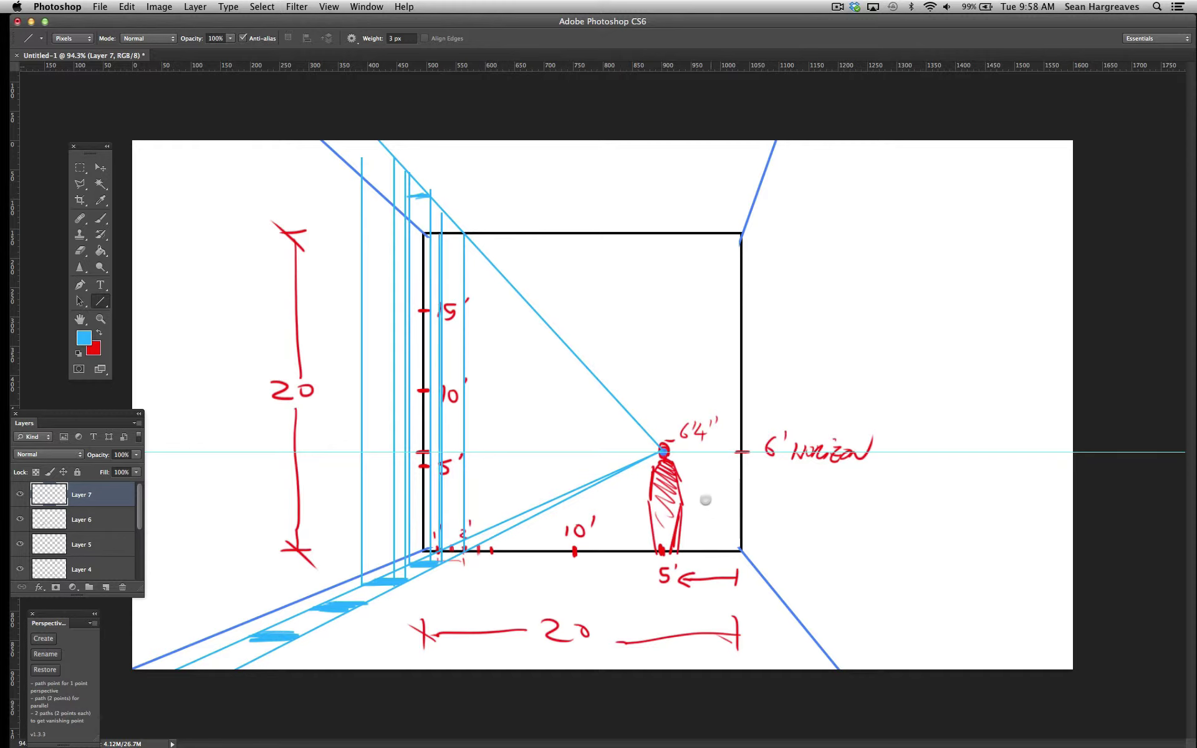
left_click_drag(663, 449, 281, 78)
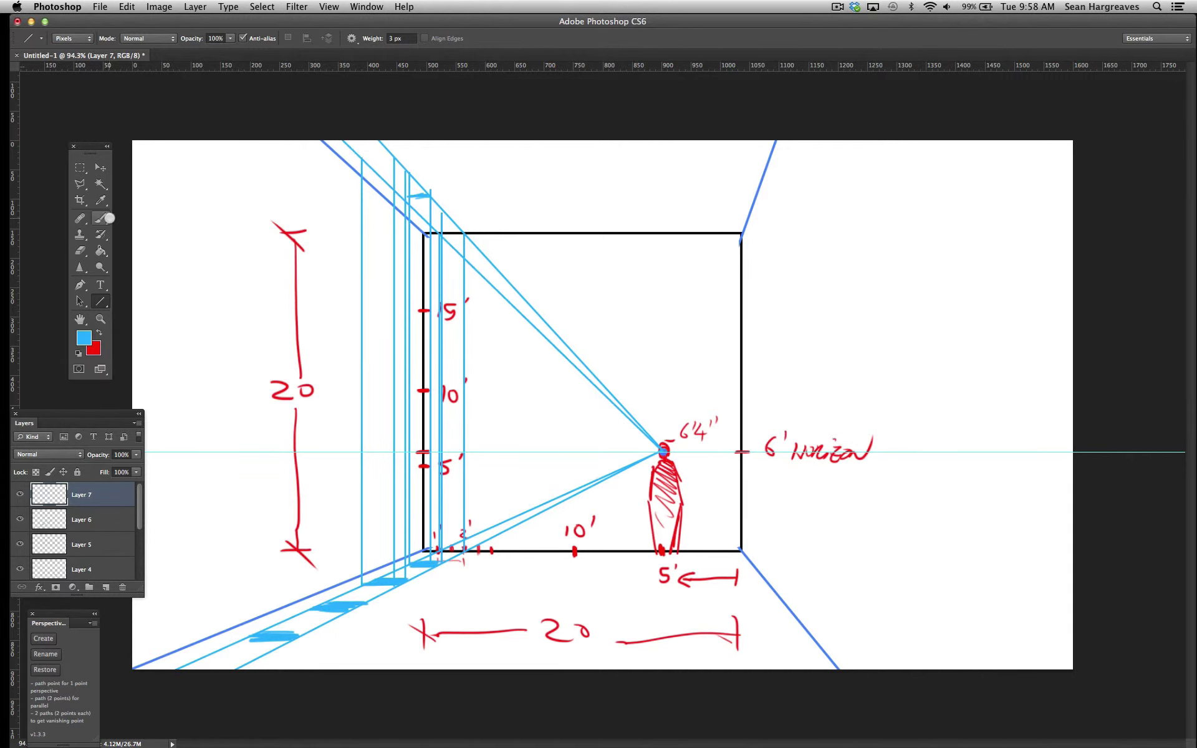
Brush over the cyan dashes along the left wall's top to lengthen them.
left_click(100, 218)
left_click_drag(364, 162, 358, 161)
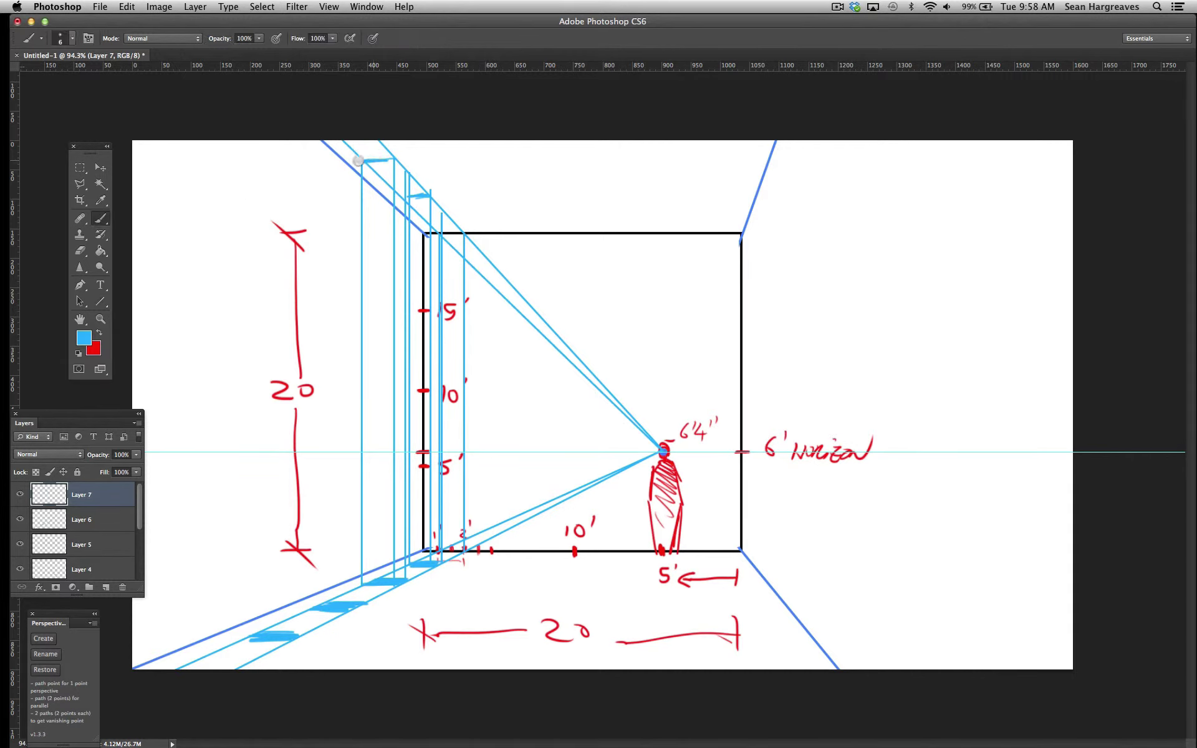
left_click_drag(424, 198, 430, 195)
On a new layer, brush a blue ball on the floor left of the 10' mark.
left_click(106, 588)
mouse_move(547, 523)
left_mouse_down()
mouse_move(545, 551)
mouse_move(528, 522)
mouse_move(533, 551)
mouse_move(549, 523)
mouse_move(542, 551)
mouse_move(525, 526)
mouse_move(525, 538)
mouse_move(545, 519)
mouse_move(555, 527)
mouse_move(534, 532)
mouse_move(534, 520)
mouse_move(540, 552)
mouse_move(548, 520)
mouse_move(547, 561)
left_mouse_up()
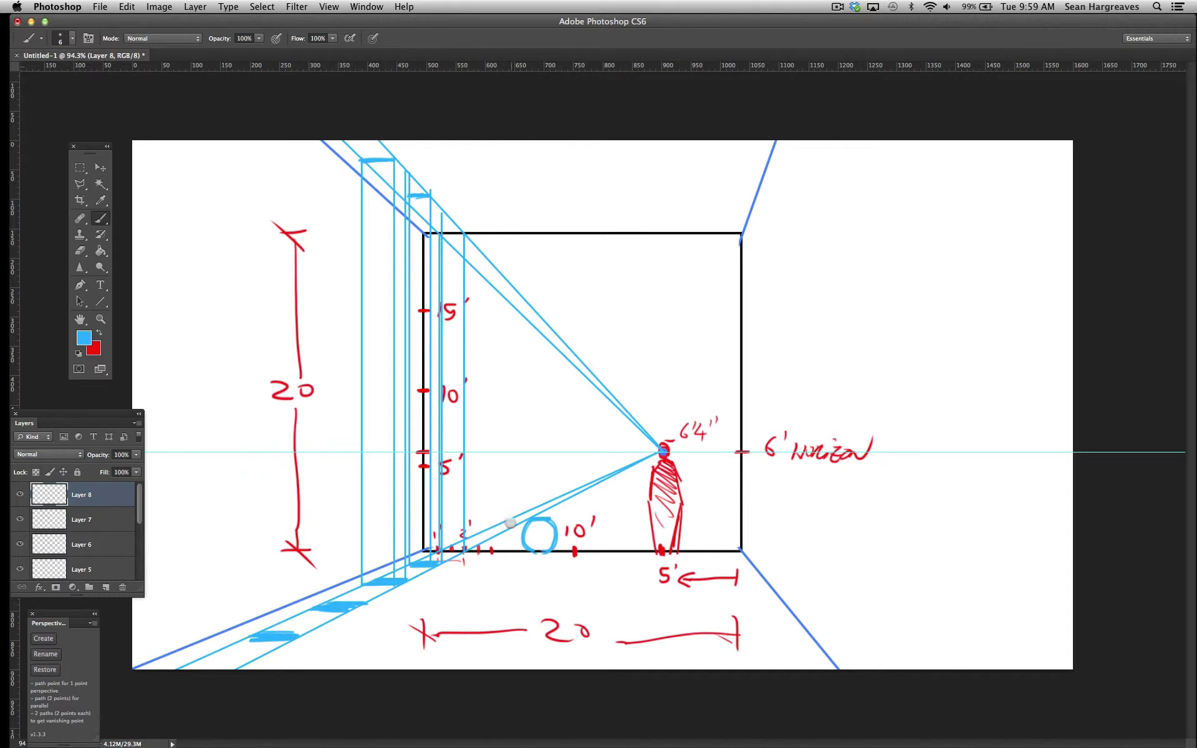
left_click(100, 332)
Zoom in on the ball, draw a thin red box around it with a smaller brush, then zoom out.
left_click(101, 318)
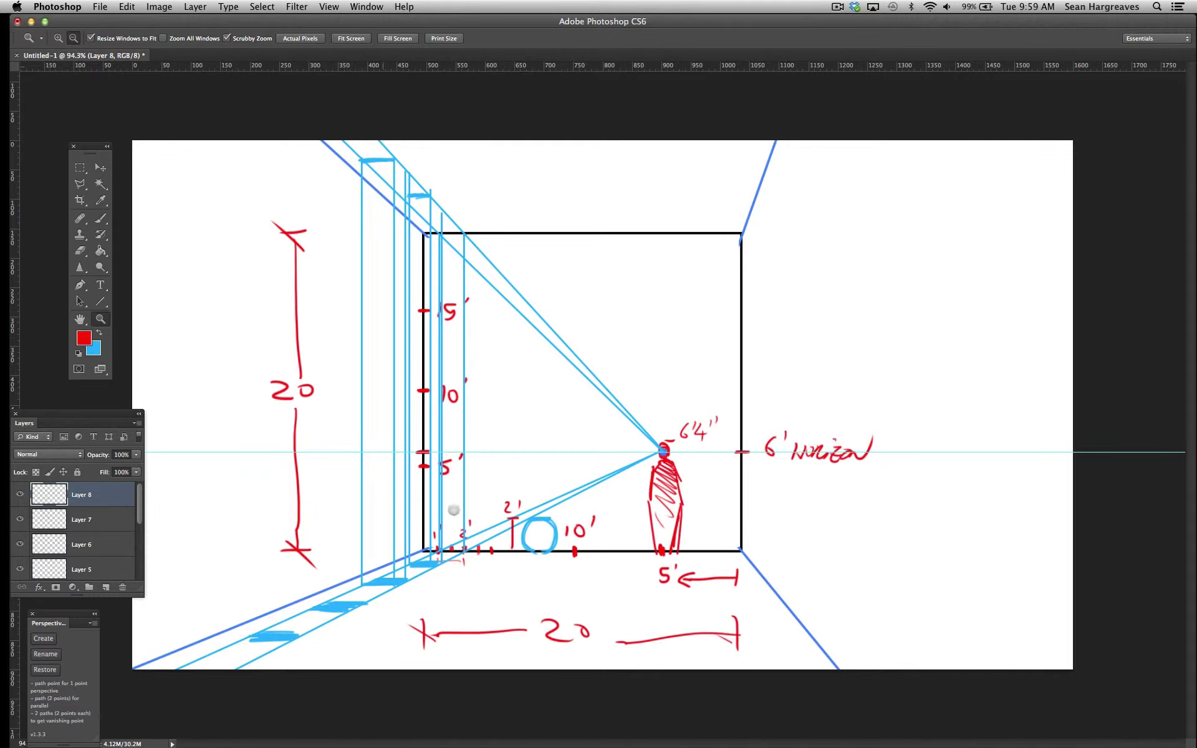
left_click(538, 536)
left_click_drag(538, 536, 562, 536)
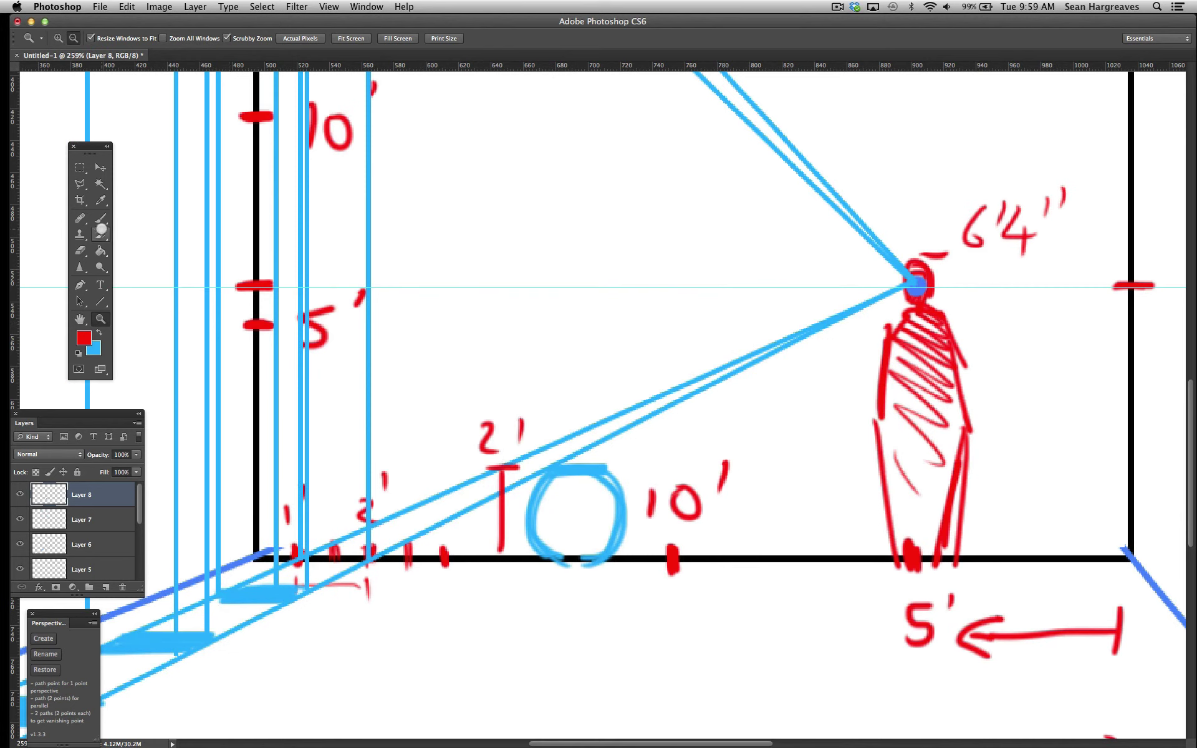
left_click(100, 218)
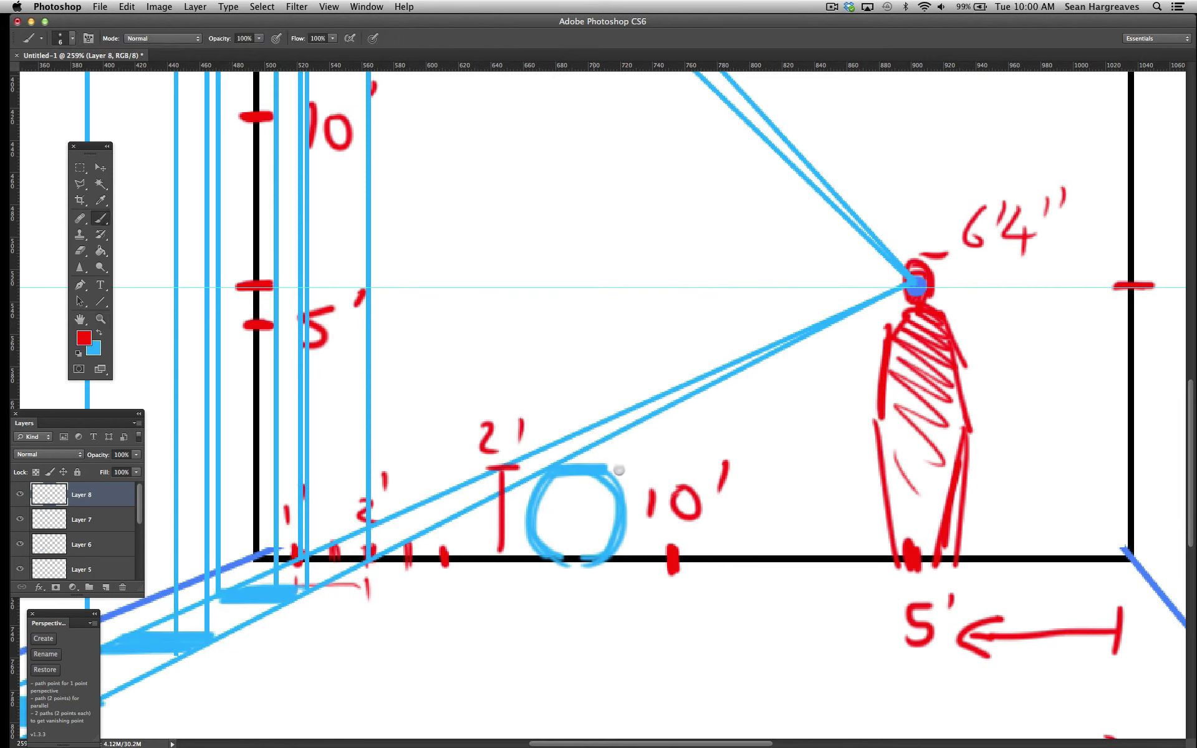
key("bracketleft")
key("bracketleft")
mouse_move(624, 470)
left_mouse_down()
mouse_move(625, 539)
mouse_move(623, 471)
mouse_move(536, 471)
mouse_move(524, 489)
mouse_move(528, 469)
mouse_move(527, 553)
left_mouse_up()
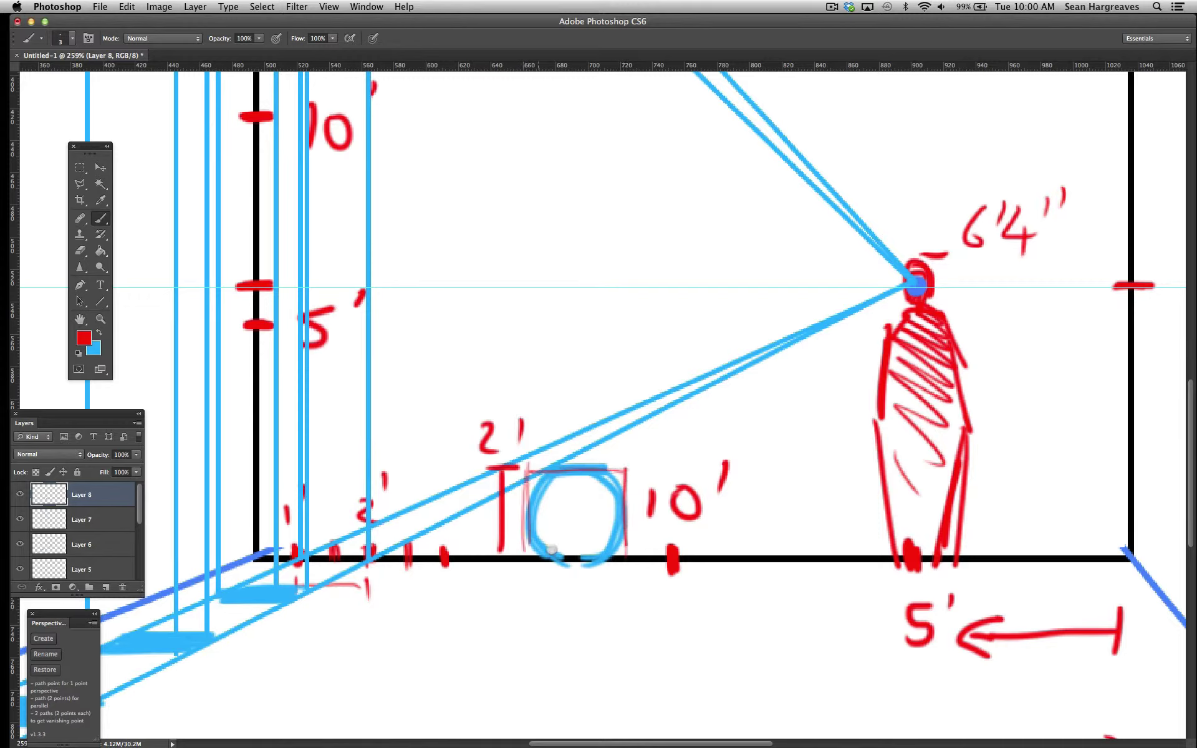
left_click_drag(625, 544, 617, 470)
key("z")
left_click(133, 336, "alt")
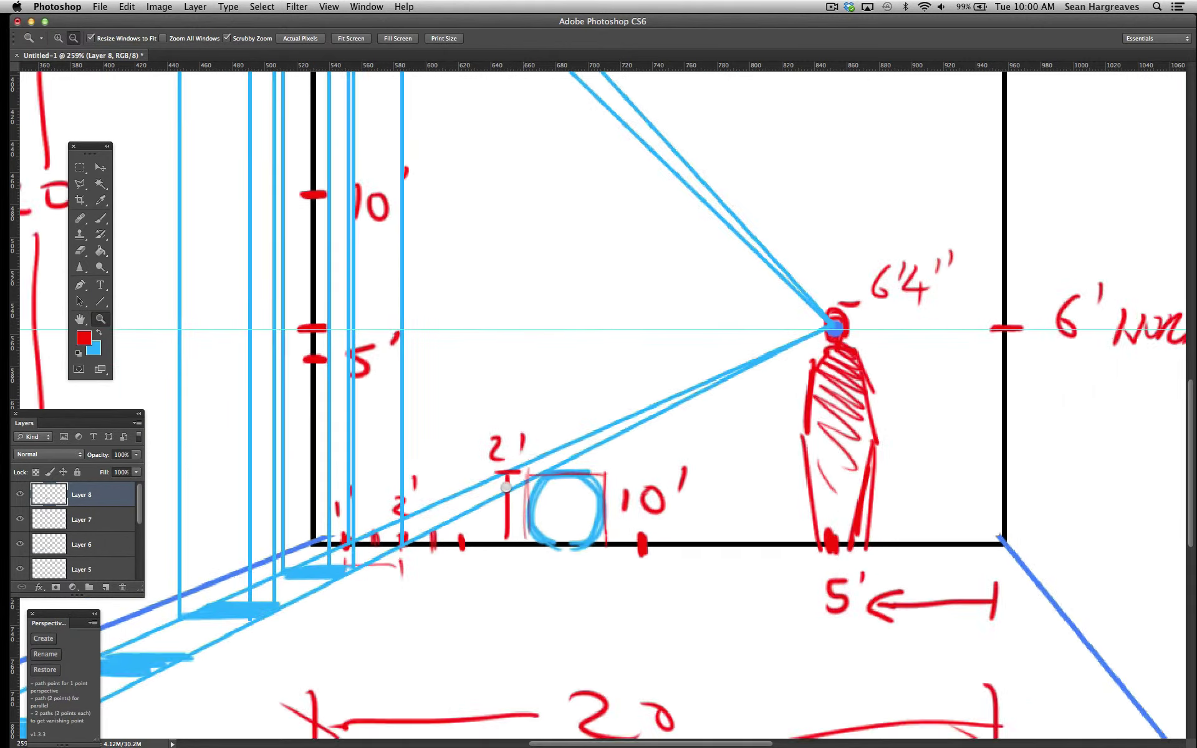
Draw four blue lines from the vanishing point down to the lower-left floor.
key("x")
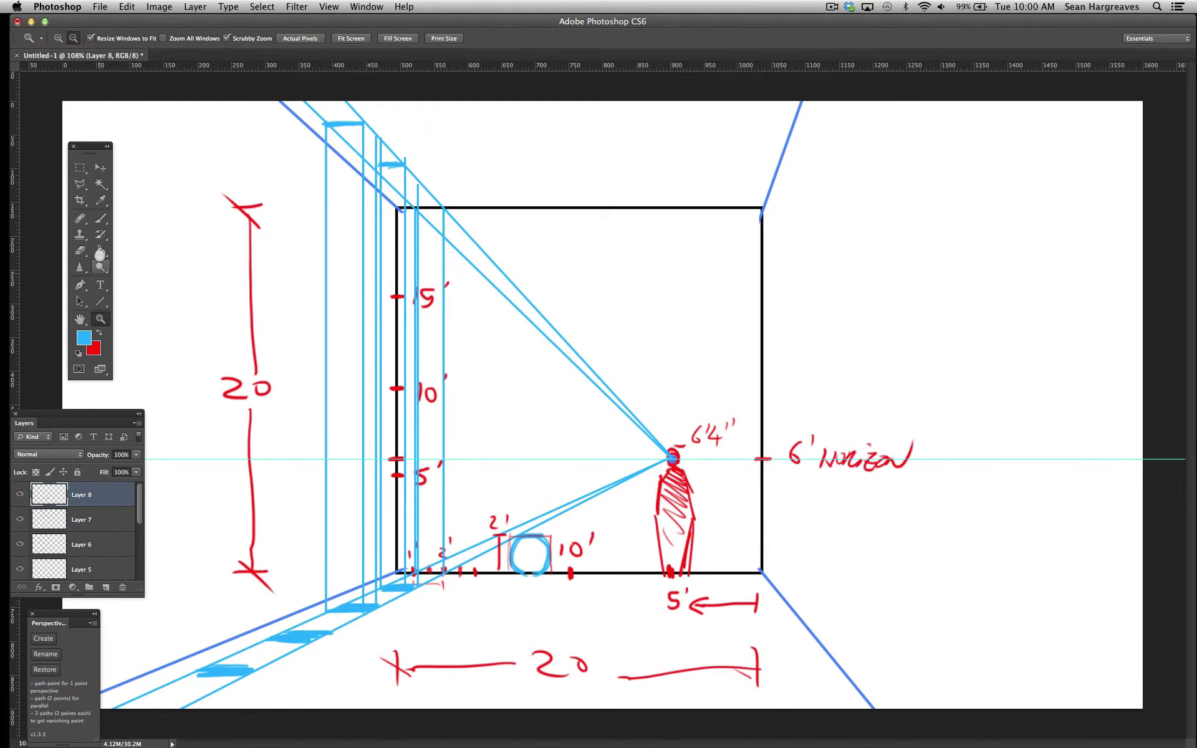
left_click(100, 301)
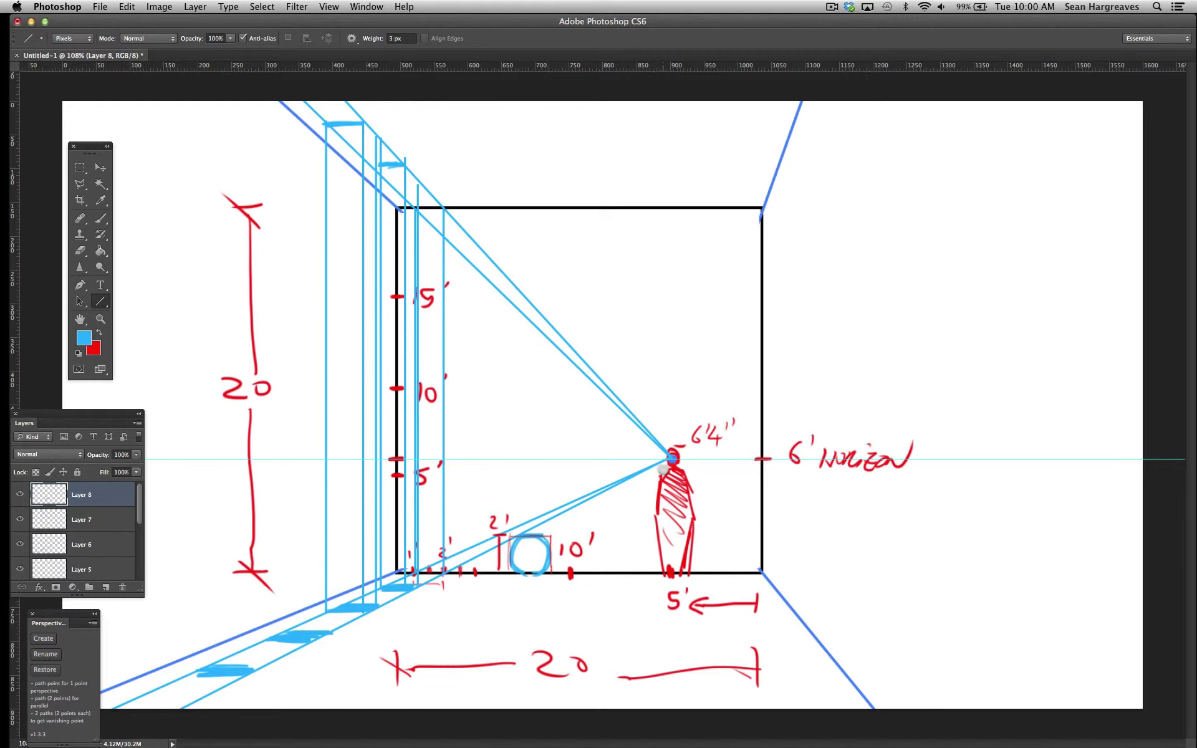
left_click_drag(667, 461, 424, 699)
left_click_drag(669, 460, 317, 701)
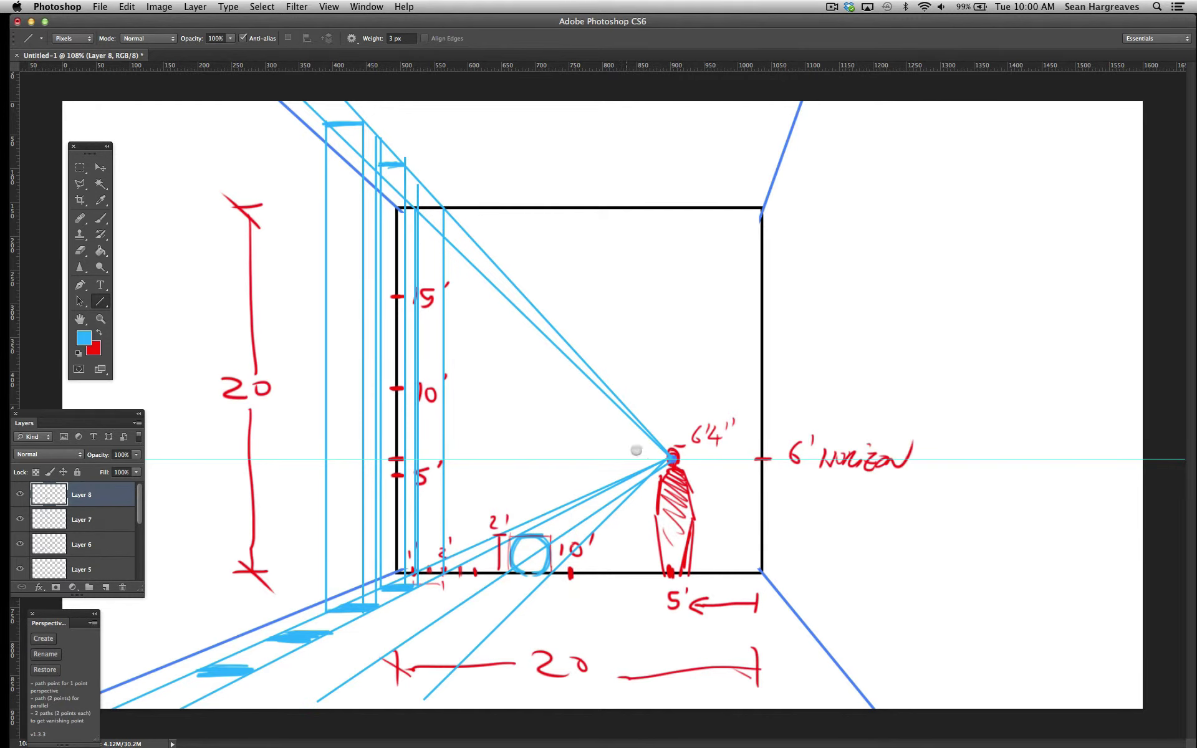
left_click_drag(672, 459, 311, 633)
left_click_drag(672, 460, 363, 654)
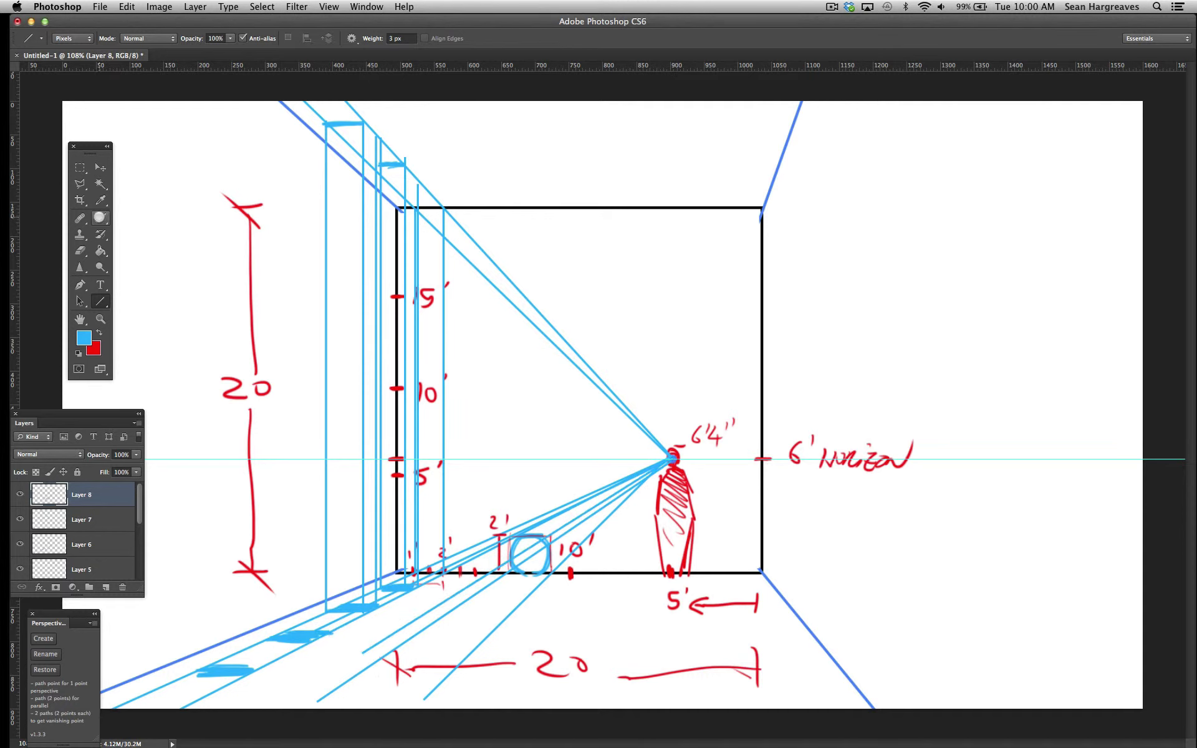
Draw the four straight edges of a blue rectangular box on the foreground floor.
left_click(100, 218)
left_click(99, 300)
left_click_drag(472, 651, 472, 599)
left_click_drag(472, 651, 397, 649)
left_click_drag(395, 650, 394, 587)
left_click_drag(472, 585, 395, 584)
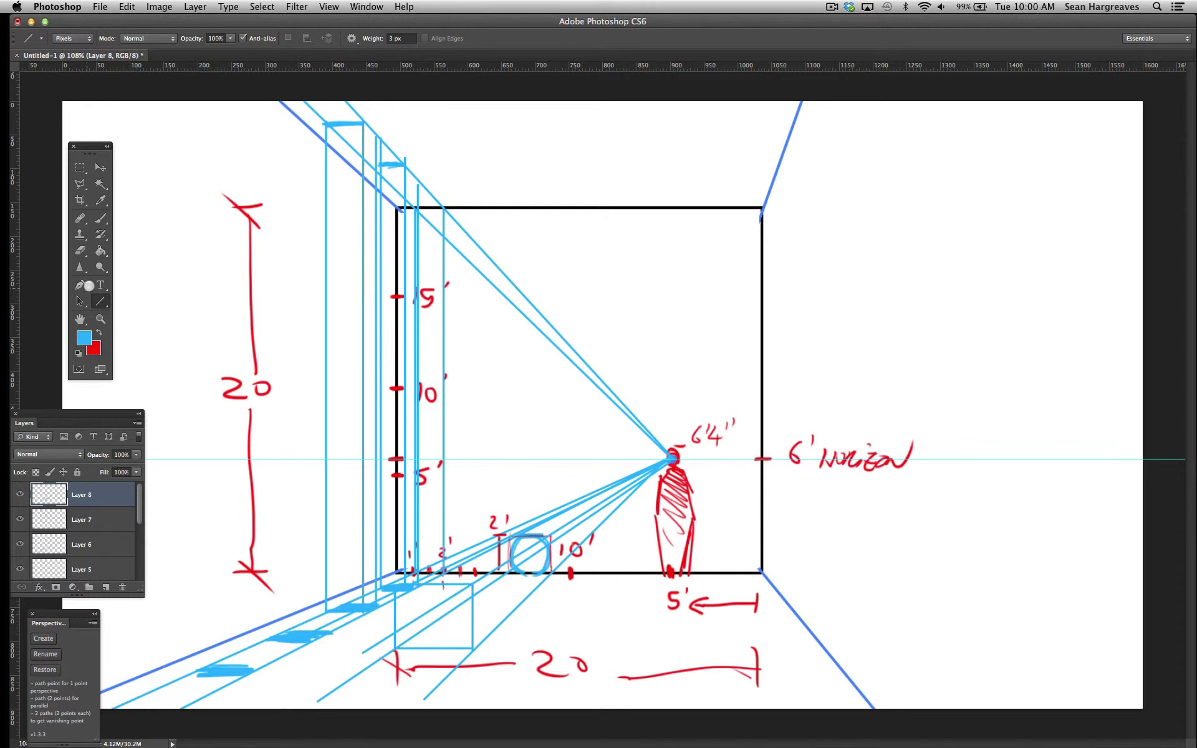
Sketch the blue curves of a ball inside the floor box with a slightly larger brush.
left_click(99, 217)
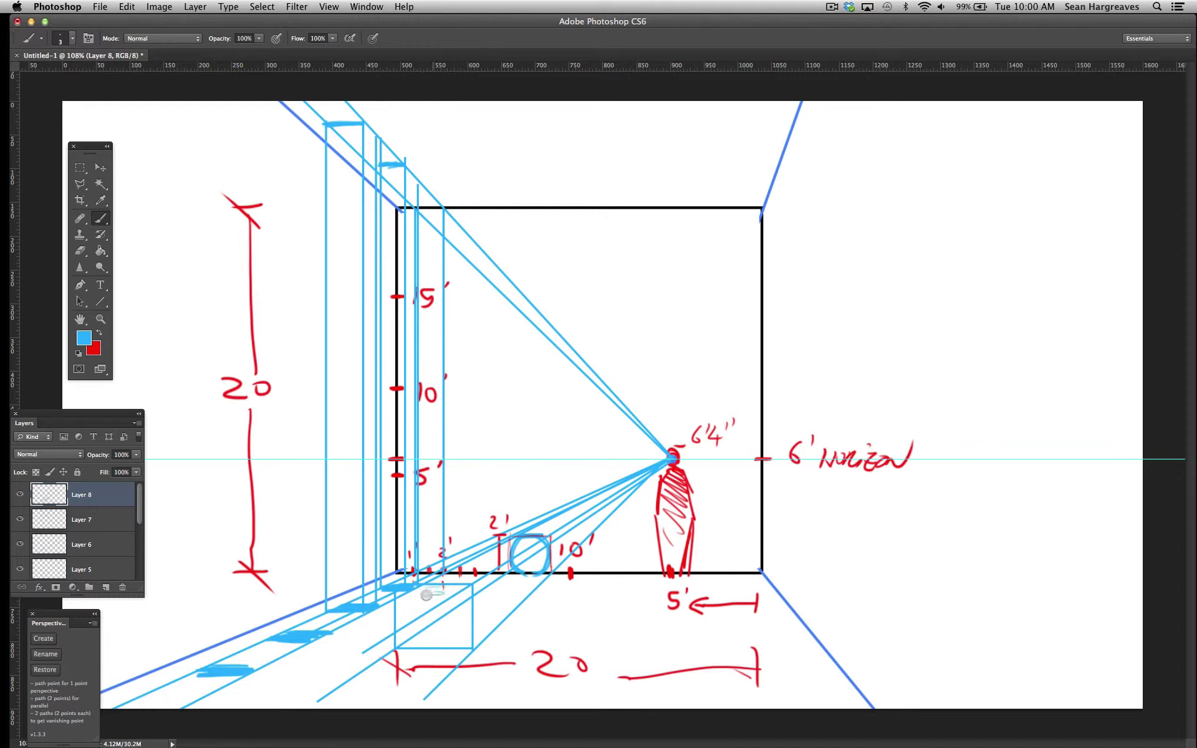
key("bracketright")
left_click_drag(455, 595, 457, 644)
left_click_drag(453, 586, 466, 649)
left_click_drag(400, 604, 426, 652)
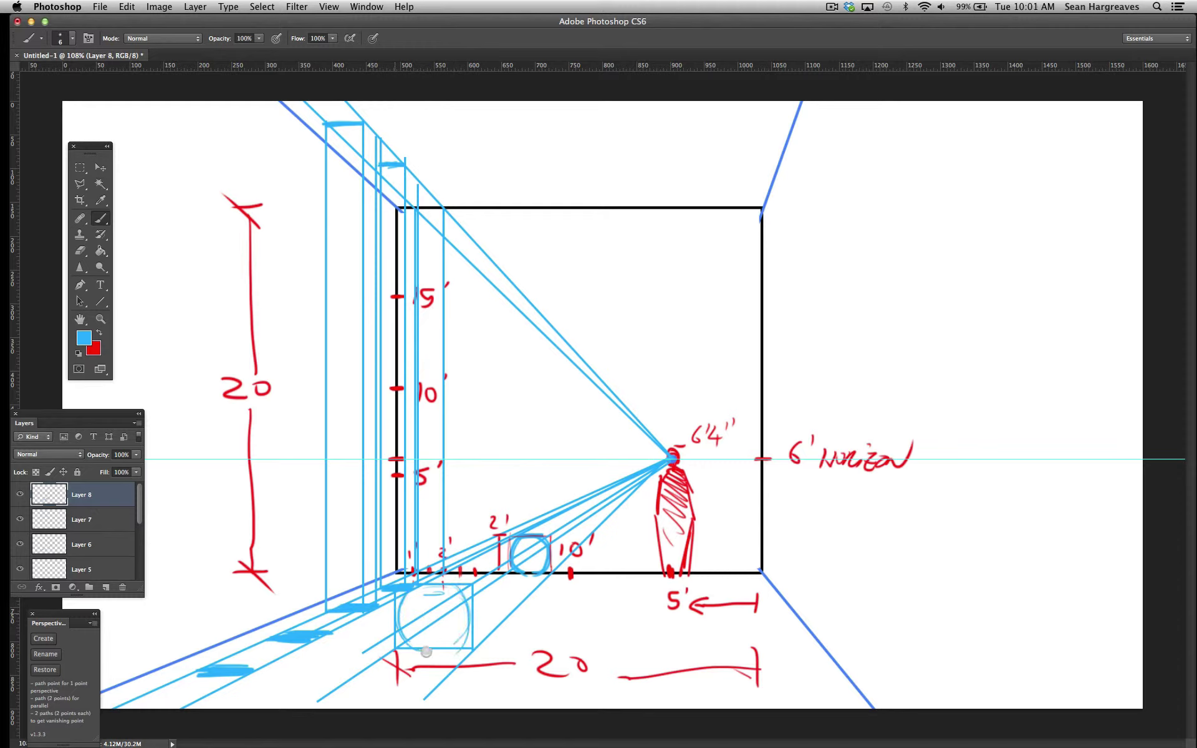
mouse_move(455, 585)
left_mouse_down()
mouse_move(469, 607)
mouse_move(465, 647)
left_mouse_up()
Outline the ball in red and add a wavy stripe across it.
left_click(98, 332)
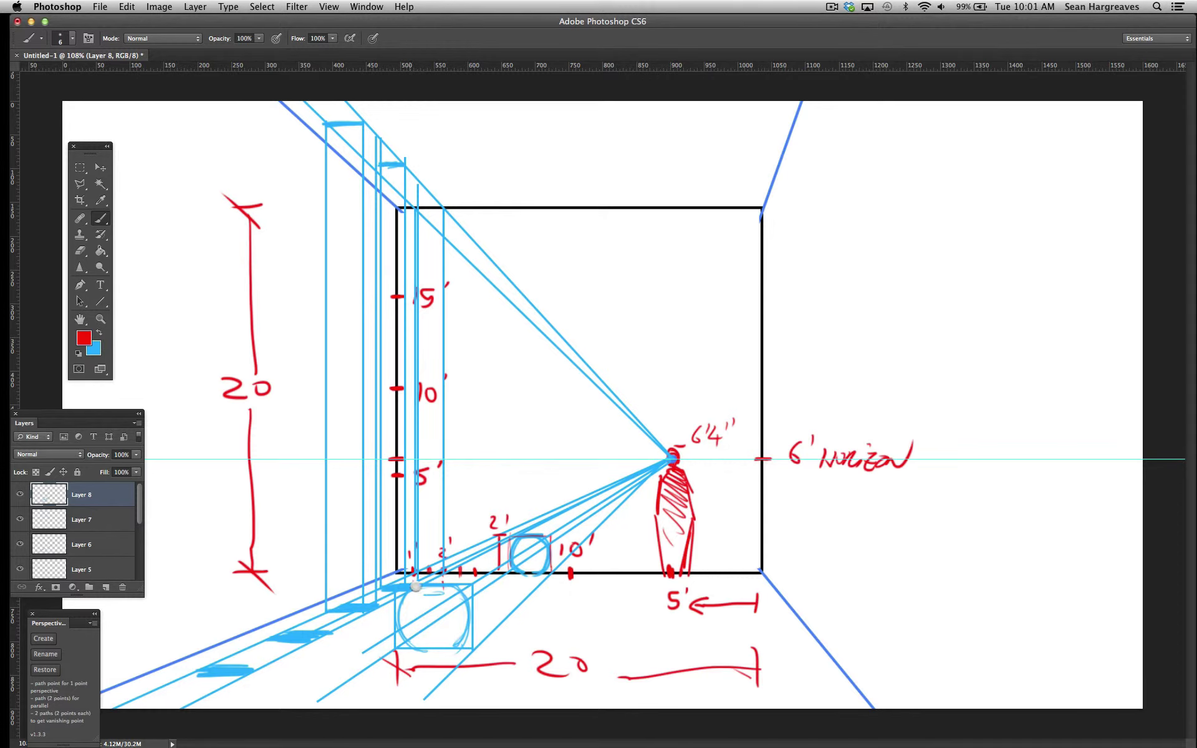
mouse_move(424, 582)
left_mouse_down()
mouse_move(461, 594)
mouse_move(446, 646)
mouse_move(457, 648)
mouse_move(424, 641)
mouse_move(410, 589)
mouse_move(408, 650)
left_mouse_up()
mouse_move(453, 599)
left_mouse_down()
mouse_move(454, 646)
mouse_move(409, 649)
left_mouse_up()
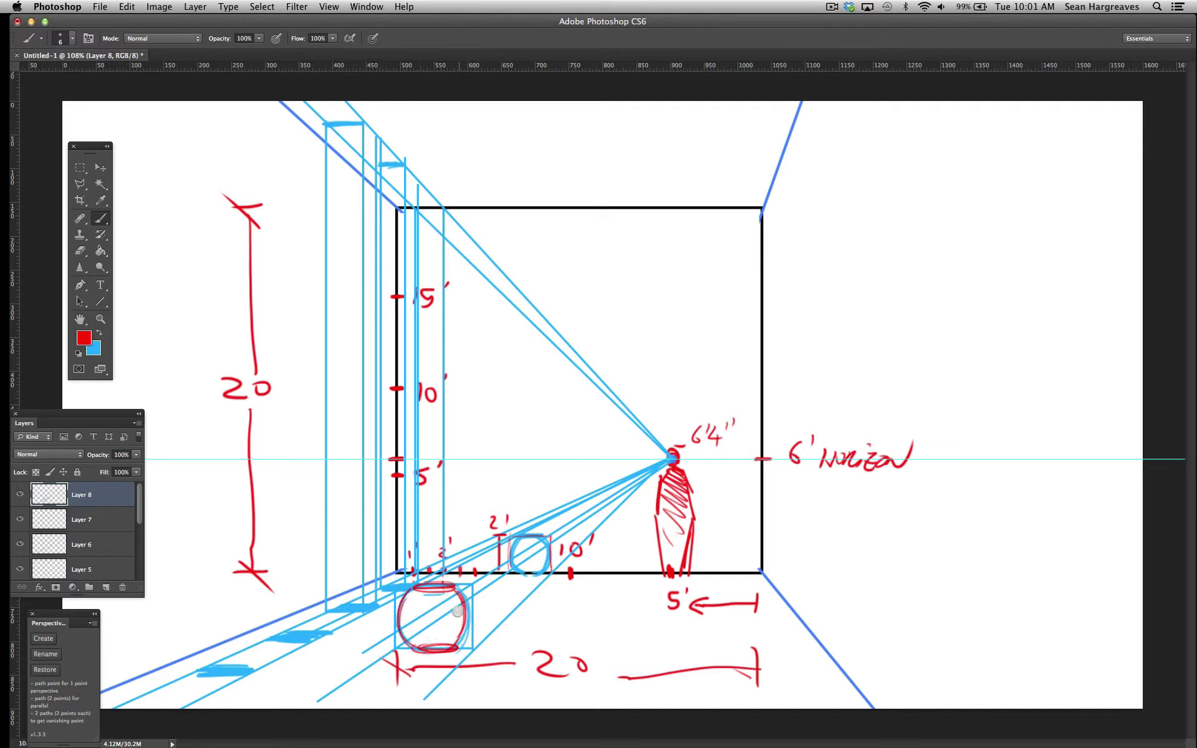
left_click_drag(458, 608, 404, 614)
left_click(100, 319)
left_click(99, 332)
left_click(101, 218)
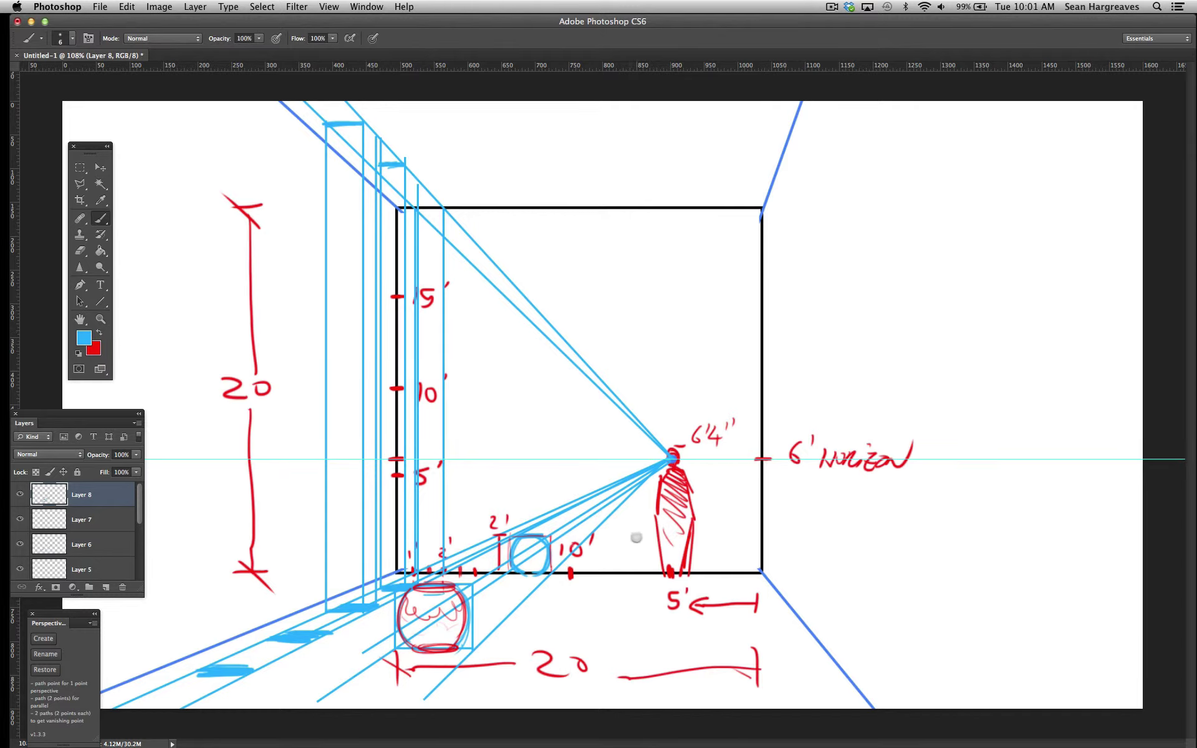
Brush a blue chair beside the figure and a second chair nearer the front.
mouse_move(614, 533)
left_mouse_down()
mouse_move(641, 538)
mouse_move(606, 539)
mouse_move(609, 568)
mouse_move(639, 551)
mouse_move(637, 563)
mouse_move(634, 548)
mouse_move(606, 536)
left_mouse_up()
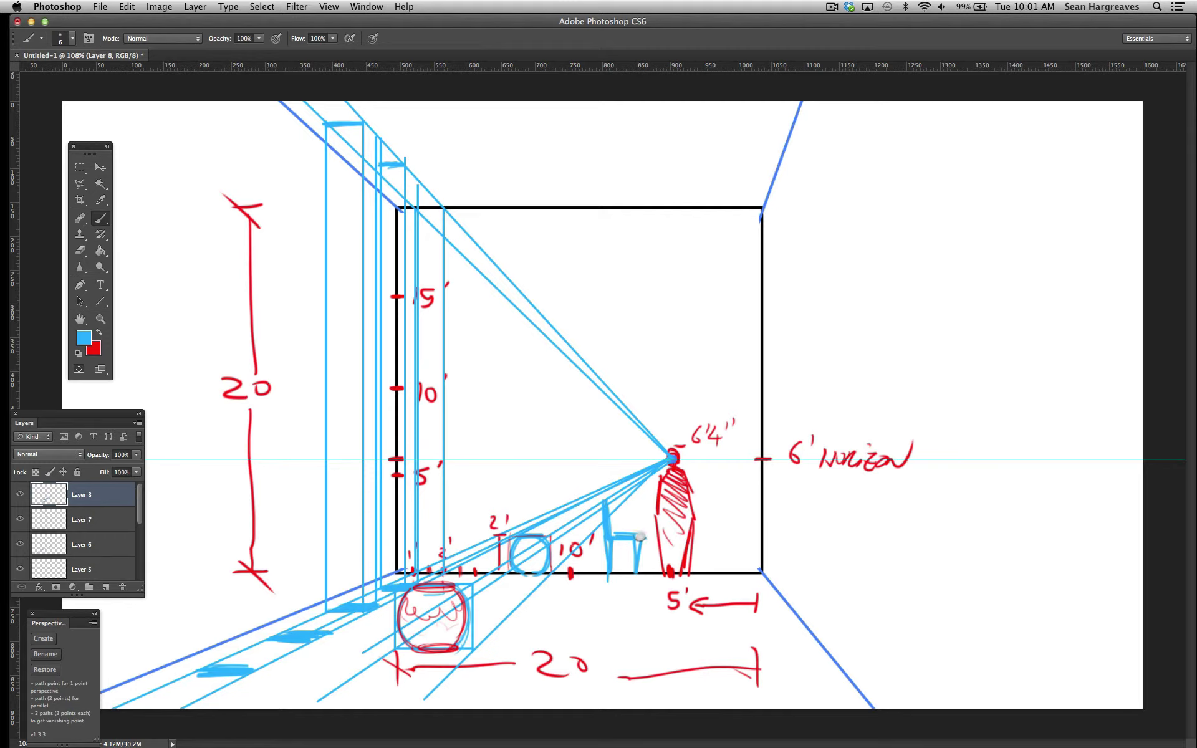
mouse_move(636, 572)
left_mouse_down()
mouse_move(605, 686)
mouse_move(544, 688)
left_mouse_up()
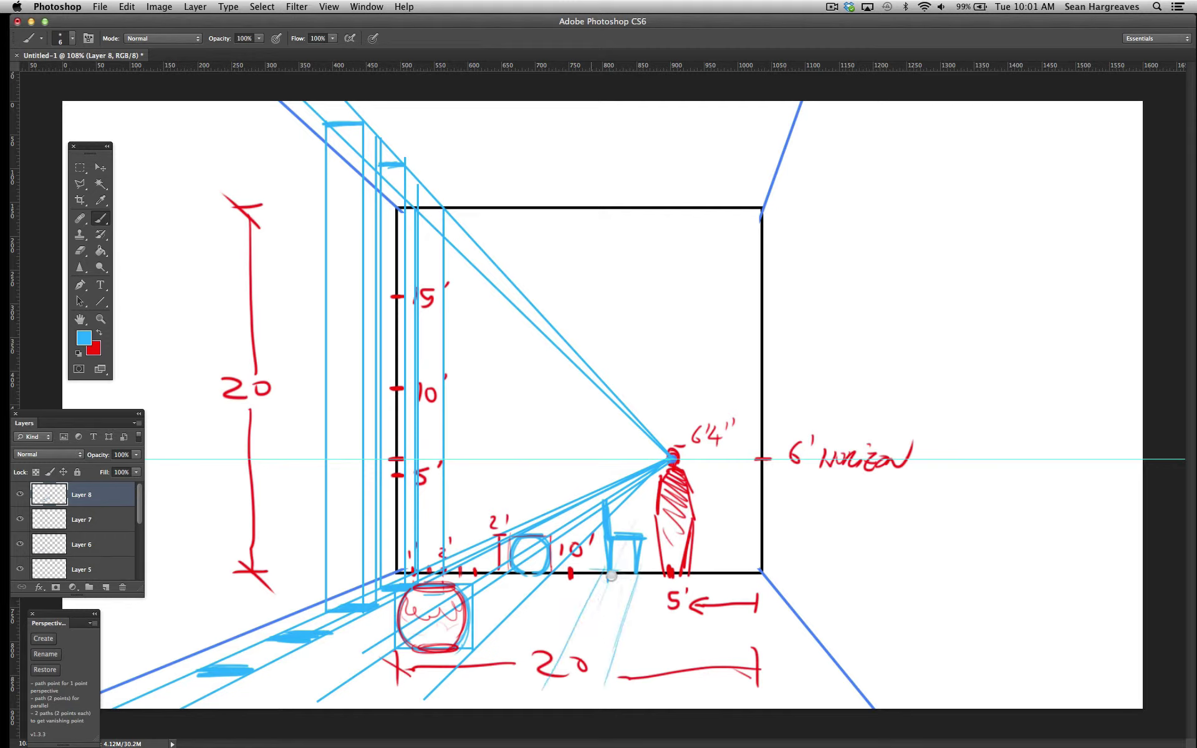
mouse_move(623, 579)
left_mouse_down()
mouse_move(586, 582)
mouse_move(614, 583)
mouse_move(615, 602)
mouse_move(623, 585)
mouse_move(615, 609)
mouse_move(575, 608)
mouse_move(607, 632)
mouse_move(573, 603)
mouse_move(571, 623)
mouse_move(571, 541)
mouse_move(579, 586)
mouse_move(574, 536)
mouse_move(608, 491)
mouse_move(569, 532)
mouse_move(577, 572)
mouse_move(605, 584)
mouse_move(584, 585)
mouse_move(614, 585)
mouse_move(610, 605)
mouse_move(616, 588)
mouse_move(615, 636)
left_mouse_up()
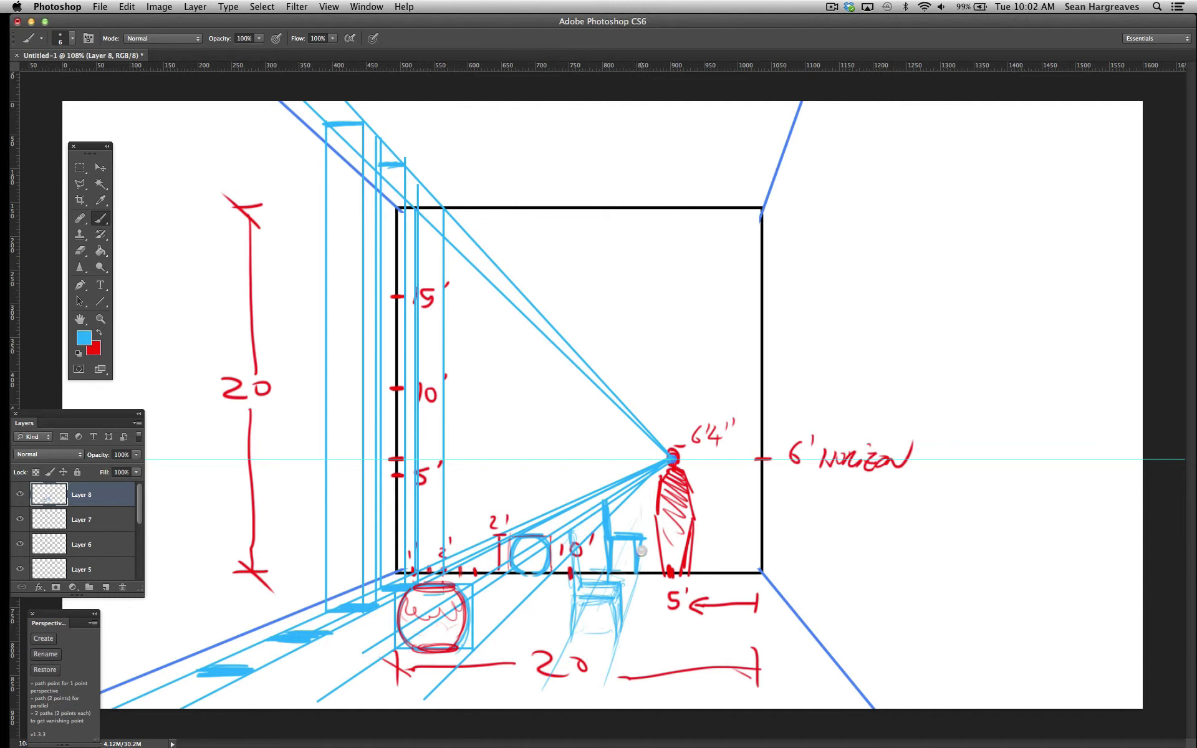
Box the back chair in red strokes and dot its six corners.
left_click_drag(640, 501, 642, 569)
left_click_drag(637, 499, 619, 499)
left_click(99, 332)
mouse_move(640, 498)
left_mouse_down()
mouse_move(601, 497)
mouse_move(642, 567)
left_mouse_up()
mouse_move(597, 502)
left_mouse_down()
mouse_move(597, 559)
mouse_move(602, 503)
mouse_move(606, 564)
mouse_move(634, 573)
mouse_move(603, 570)
mouse_move(639, 541)
mouse_move(603, 539)
mouse_move(609, 569)
left_mouse_up()
left_click(640, 498)
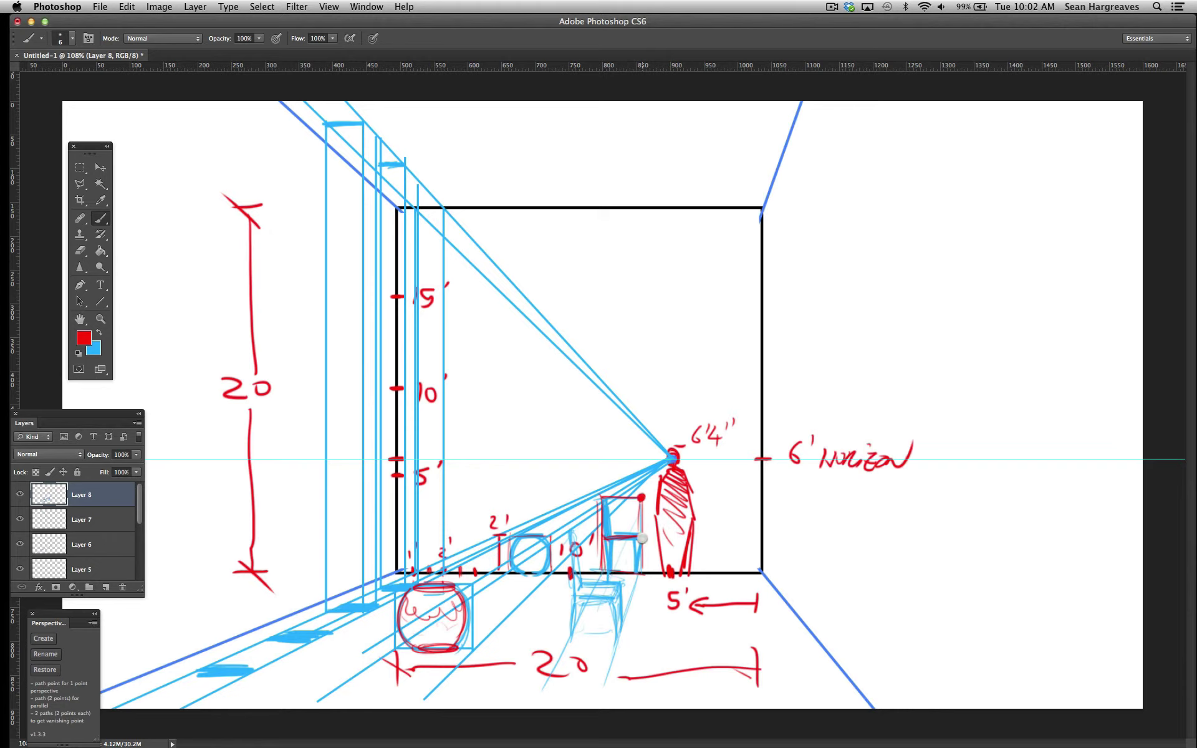
left_click(641, 534)
left_click(642, 569)
left_click(601, 568)
left_click(601, 539)
left_click(602, 498)
Box the front chair in red outlines, dot its corners, and draw its seat edges.
mouse_move(550, 535)
left_mouse_down()
mouse_move(574, 524)
mouse_move(569, 628)
mouse_move(620, 639)
left_mouse_up()
left_click_drag(617, 529, 617, 630)
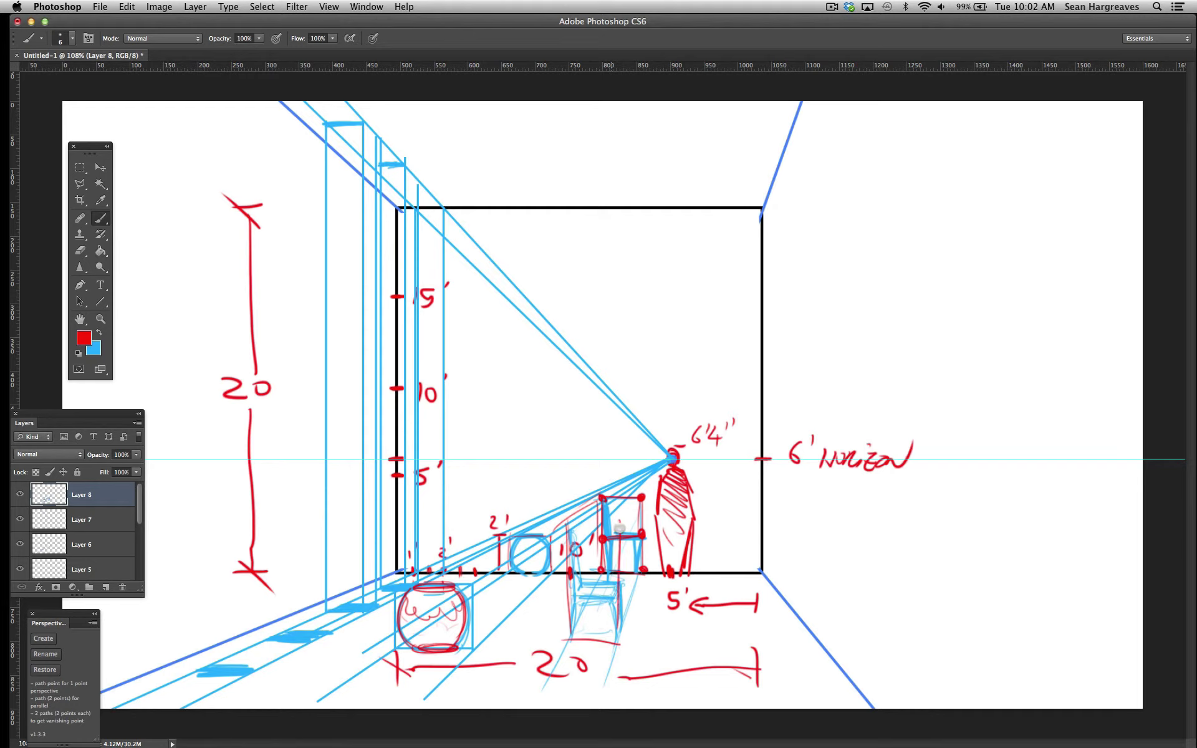
mouse_move(619, 530)
left_mouse_down()
mouse_move(583, 533)
mouse_move(614, 535)
mouse_move(627, 638)
mouse_move(569, 638)
left_mouse_up()
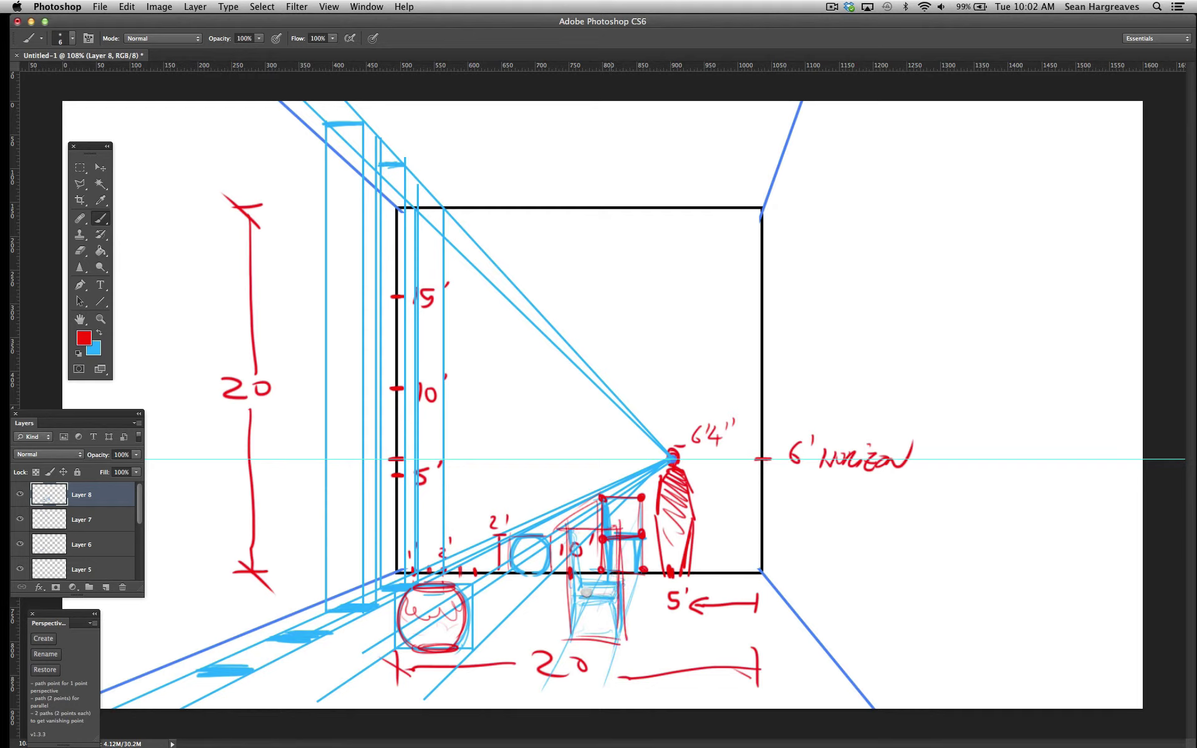
left_click_drag(620, 590, 568, 593)
left_click(617, 589)
left_click(623, 636)
left_click(563, 531)
left_click(564, 588)
left_click(570, 636)
mouse_move(564, 589)
left_mouse_down()
mouse_move(579, 574)
mouse_move(625, 574)
left_mouse_up()
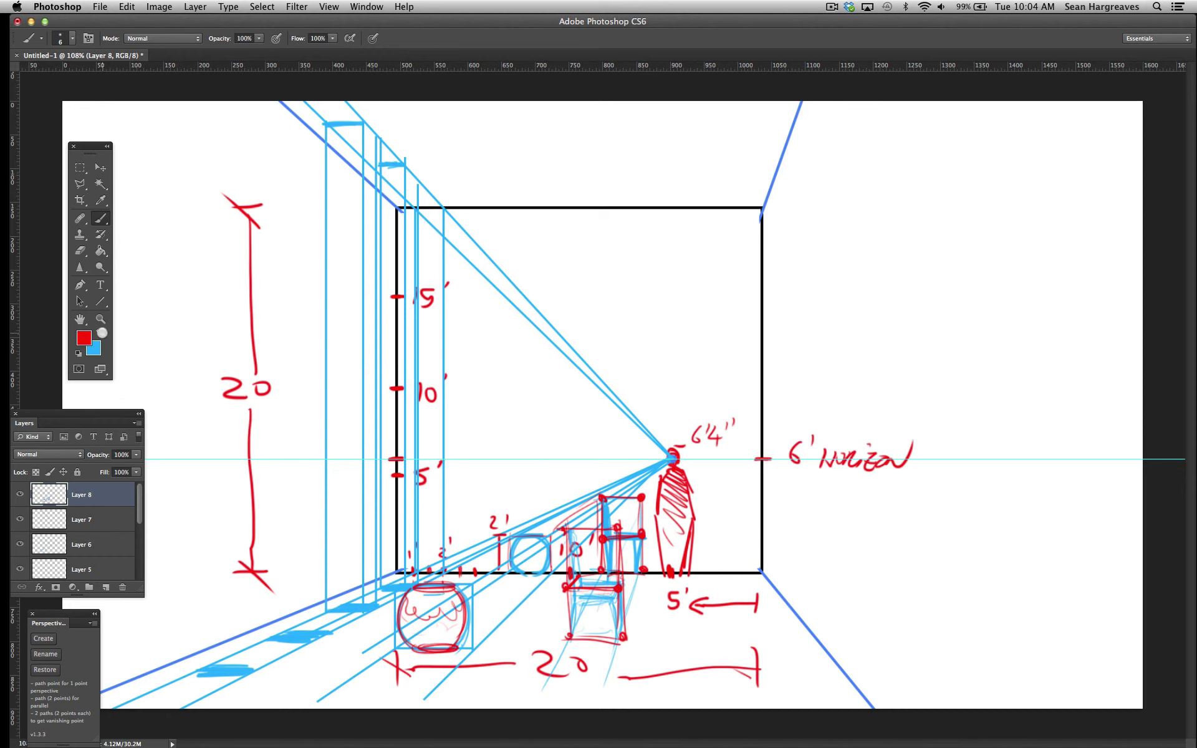
Switch to blue and brush loose vertical strokes left of the 20 height marking.
left_click(100, 332)
mouse_move(289, 203)
left_mouse_down()
mouse_move(289, 383)
mouse_move(273, 499)
left_mouse_up()
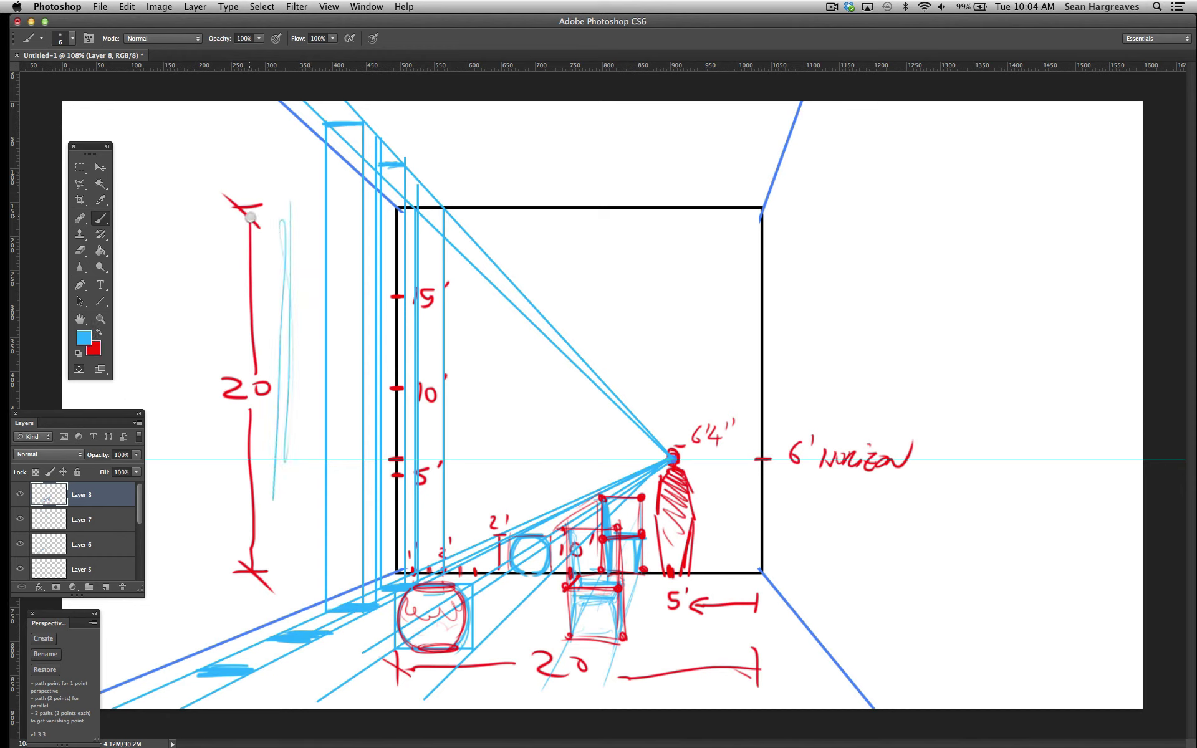
left_click_drag(245, 218, 226, 499)
left_click_drag(281, 227, 275, 493)
left_click_drag(199, 222, 181, 517)
mouse_move(159, 209)
left_mouse_down()
mouse_move(147, 452)
mouse_move(141, 405)
left_mouse_up()
mouse_move(200, 222)
left_mouse_down()
mouse_move(190, 481)
mouse_move(188, 466)
left_mouse_up()
left_click_drag(236, 232, 227, 499)
left_click_drag(286, 229, 276, 487)
left_click_drag(164, 209, 148, 444)
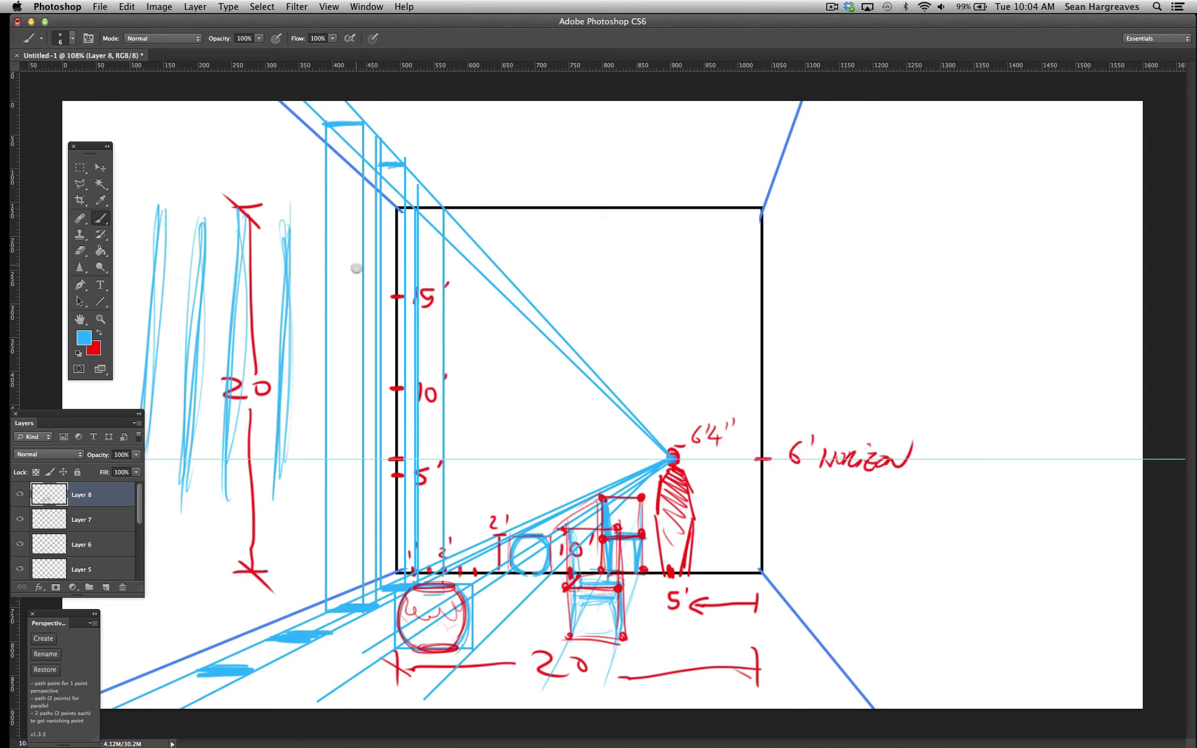
Draw a small right-pointing arrow above and a left-pointing arrow below the strokes.
left_click_drag(300, 219, 322, 232)
left_click_drag(321, 478, 285, 481)
left_click_drag(298, 473, 303, 496)
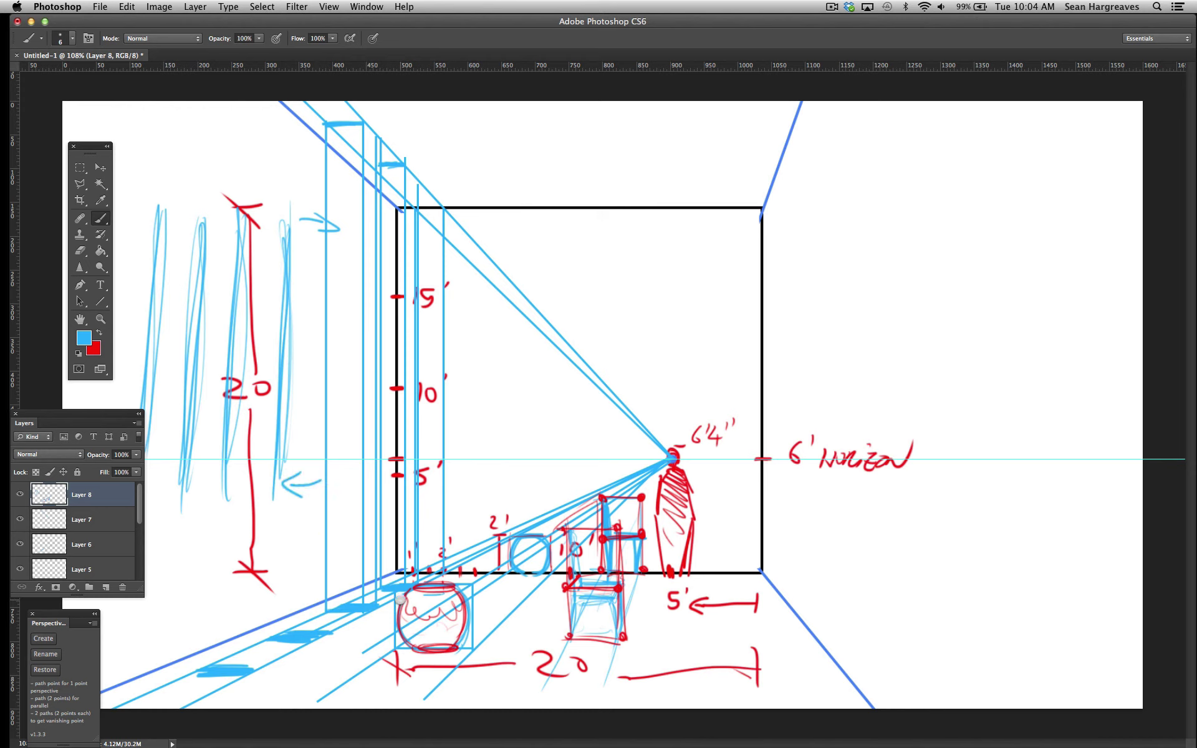